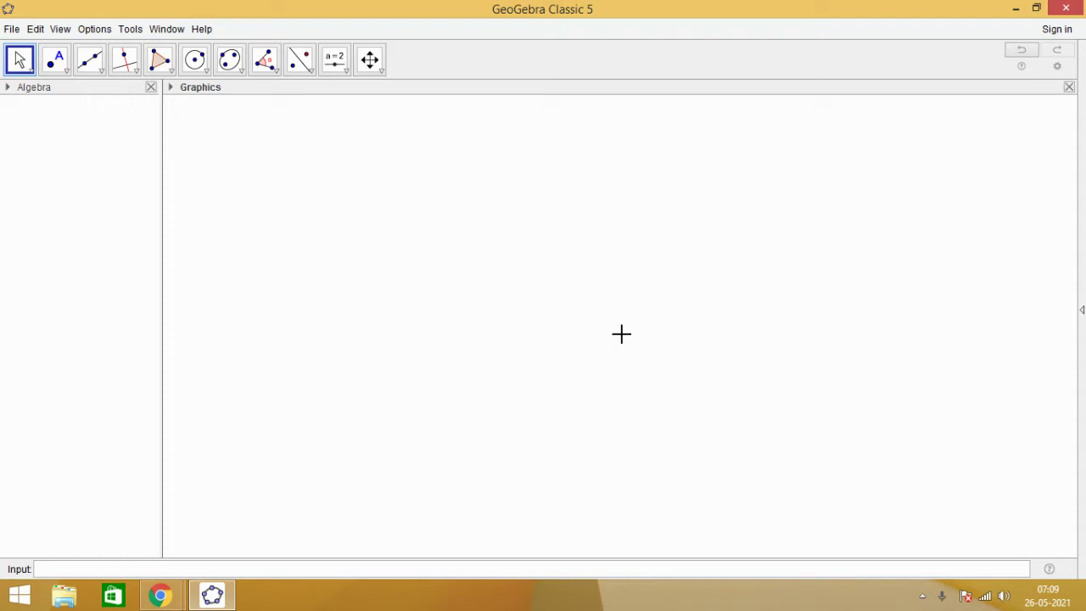
- Draw circle c centred at A (6.26, 0.46) passing through B (9.3, 4.1)
click(205, 73)
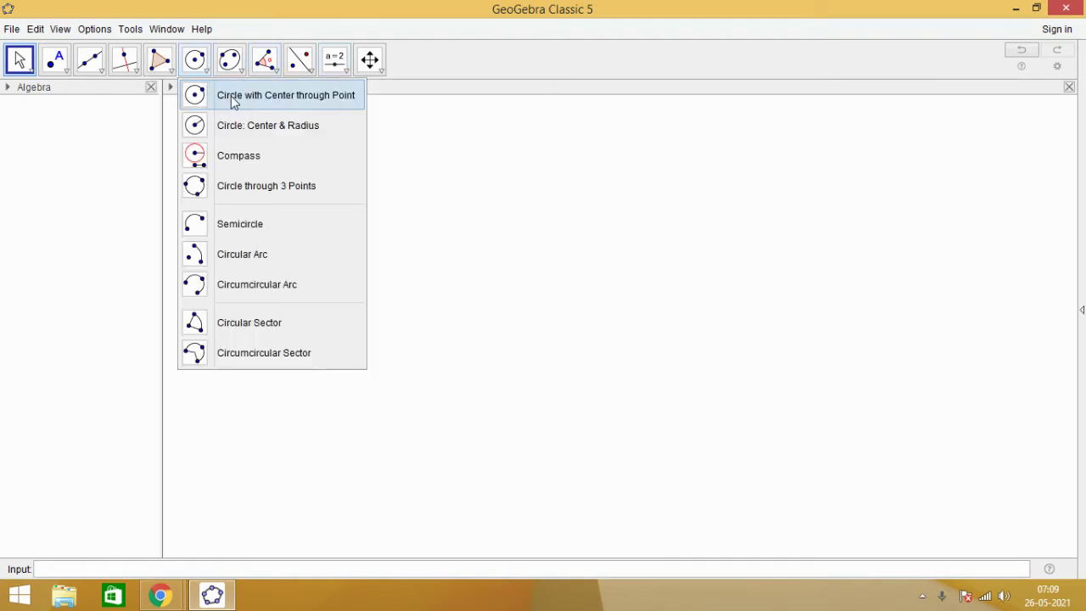
click(231, 96)
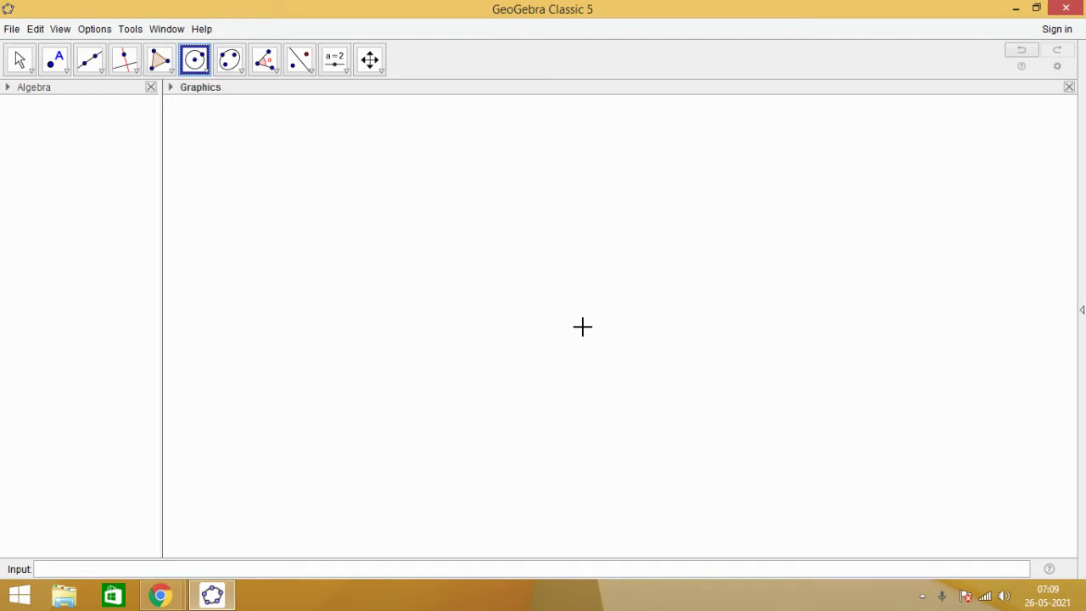
click(582, 327)
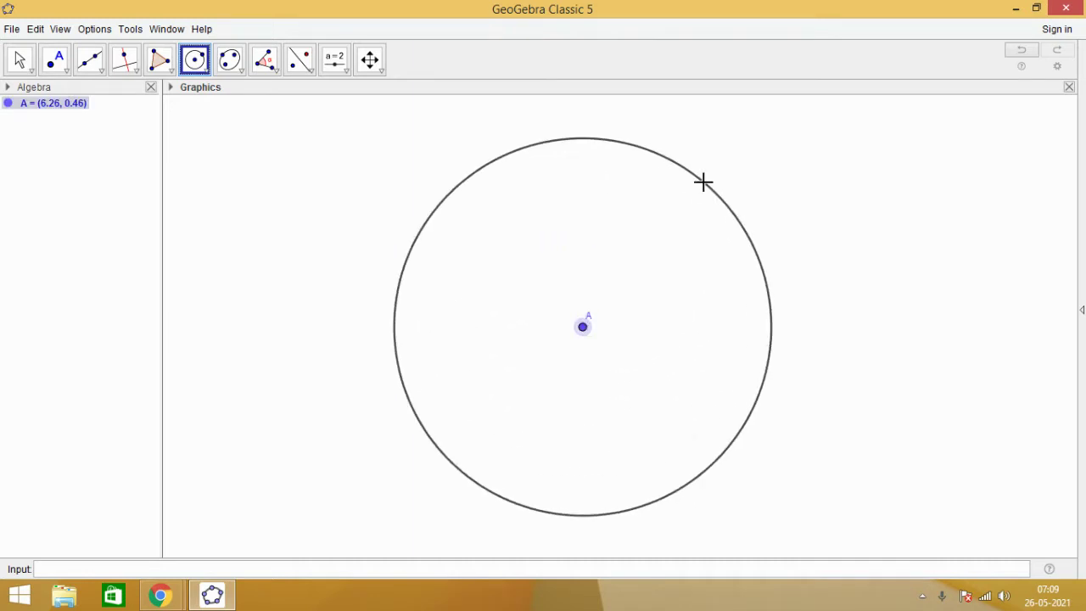
click(703, 181)
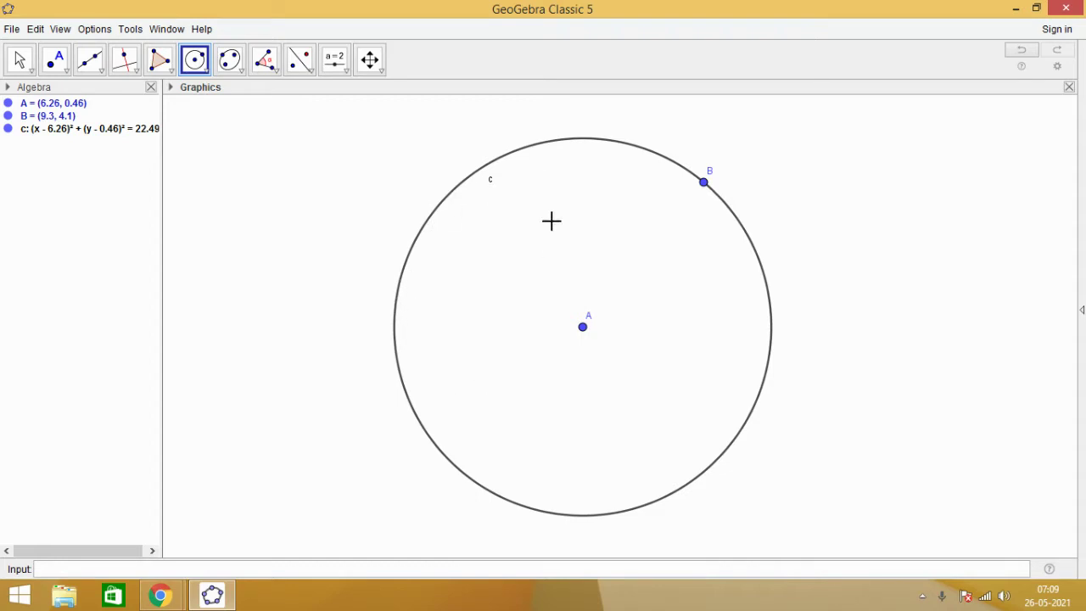
- Place points C, D and E on circle c at its upper left, left and lower right
click(65, 74)
click(75, 100)
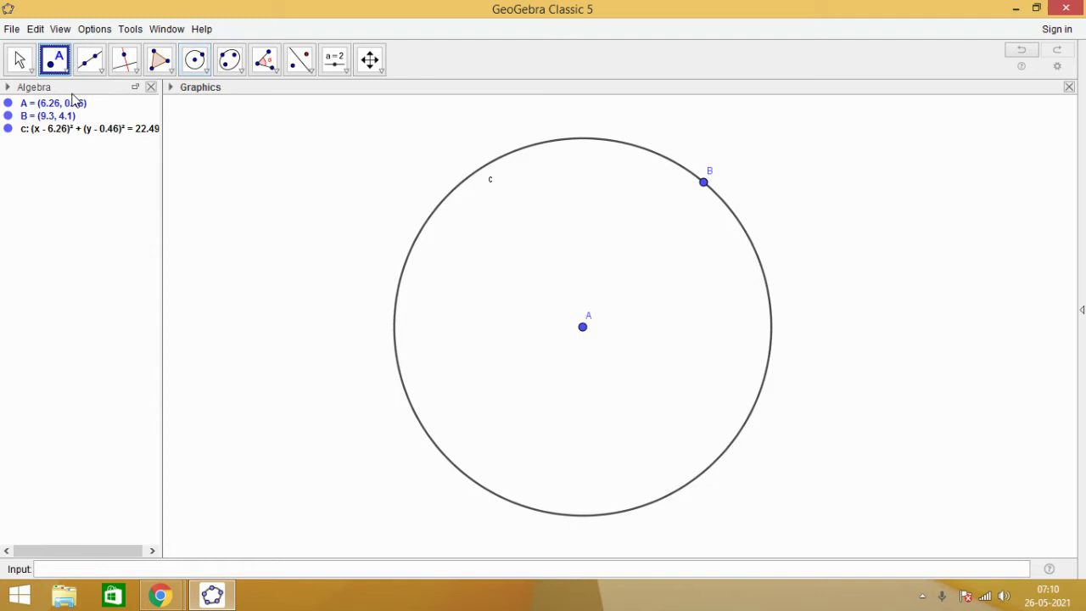
click(468, 181)
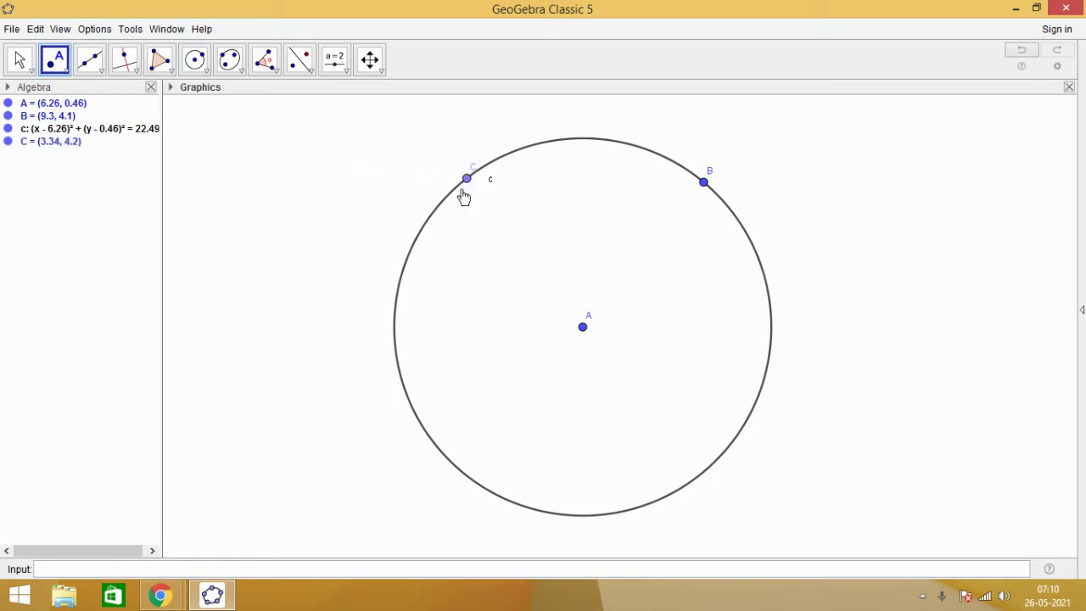
click(399, 366)
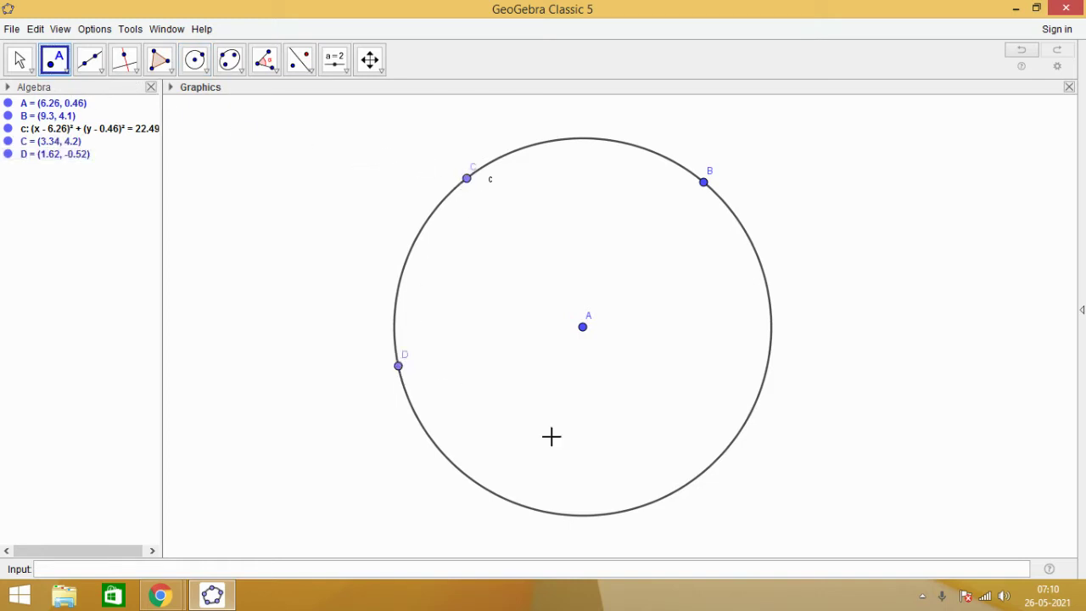
click(696, 477)
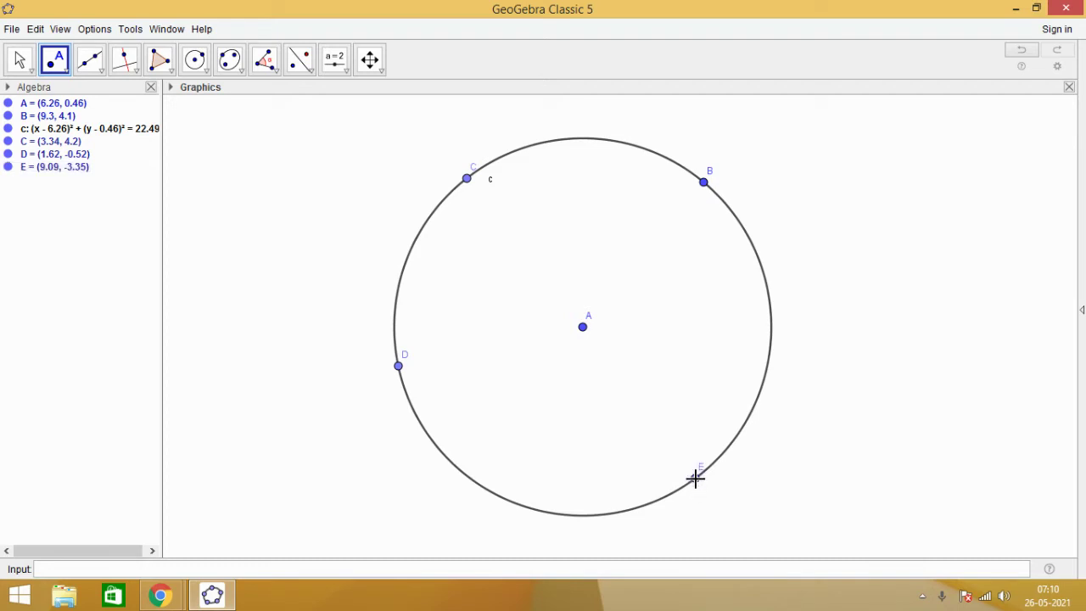
- Build polygon q1 through B, C, D, E and back to B, giving area 42.25
click(168, 73)
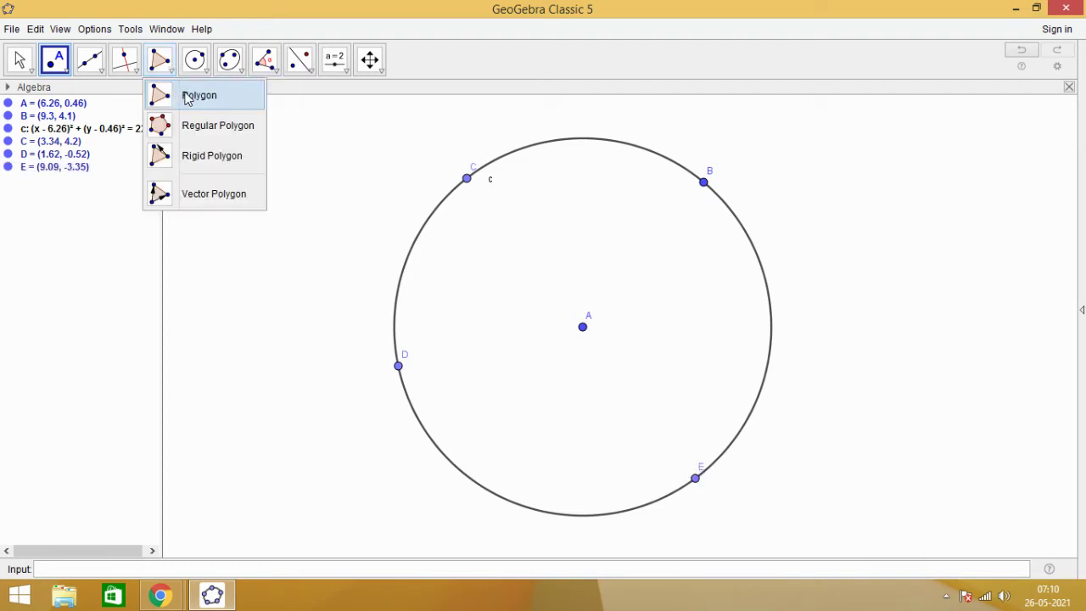
click(194, 96)
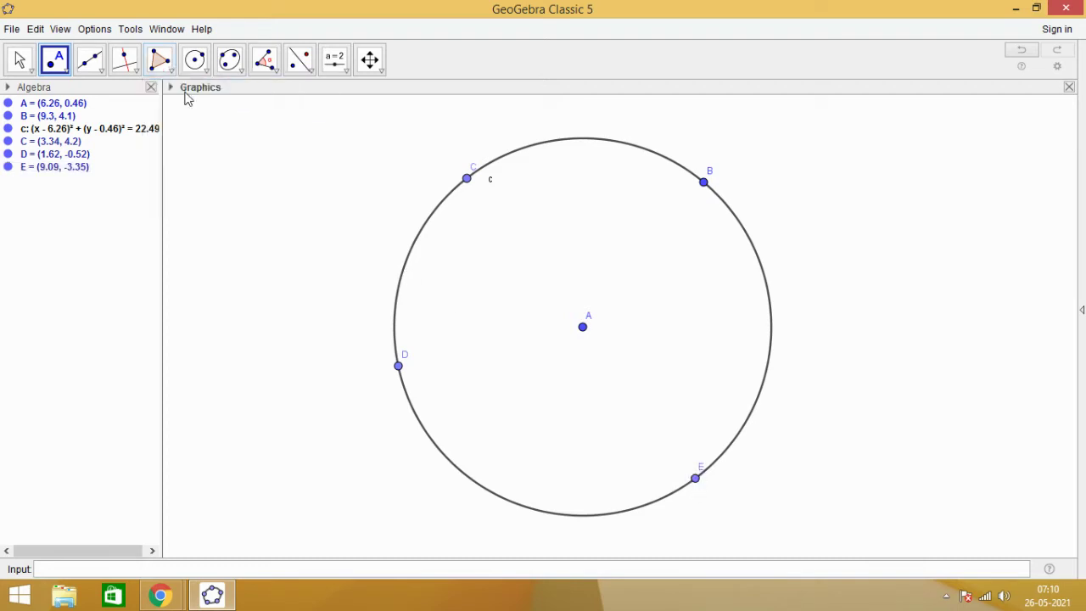
click(703, 181)
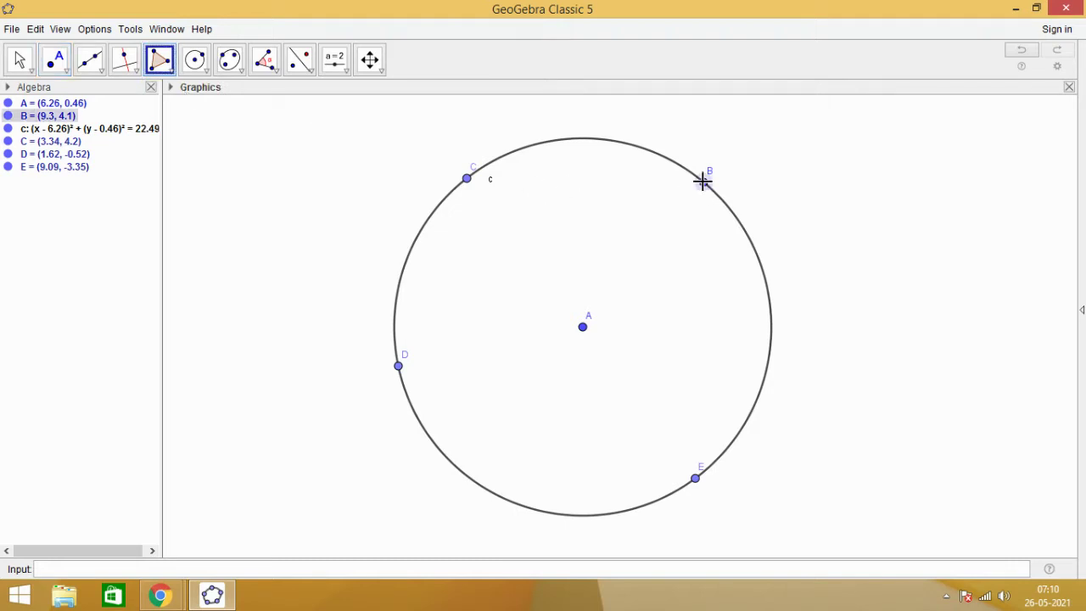
click(468, 180)
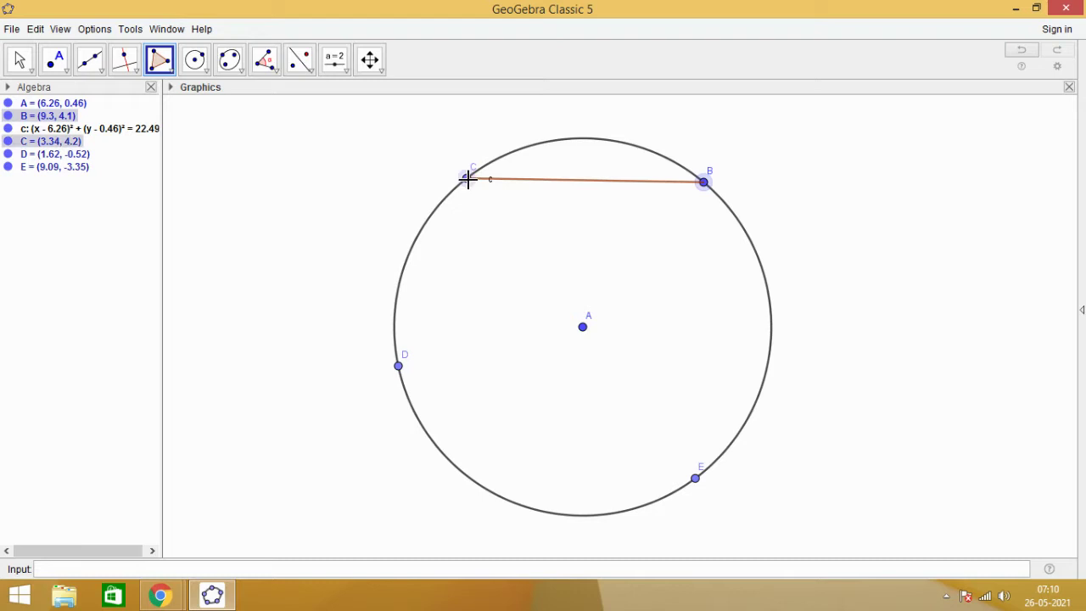
click(400, 365)
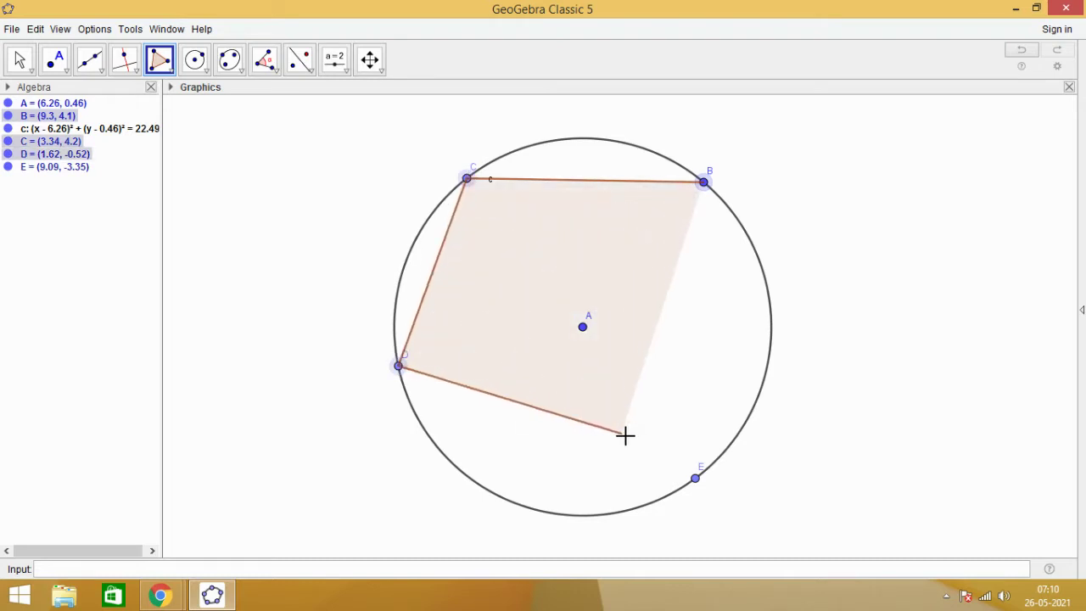
click(694, 480)
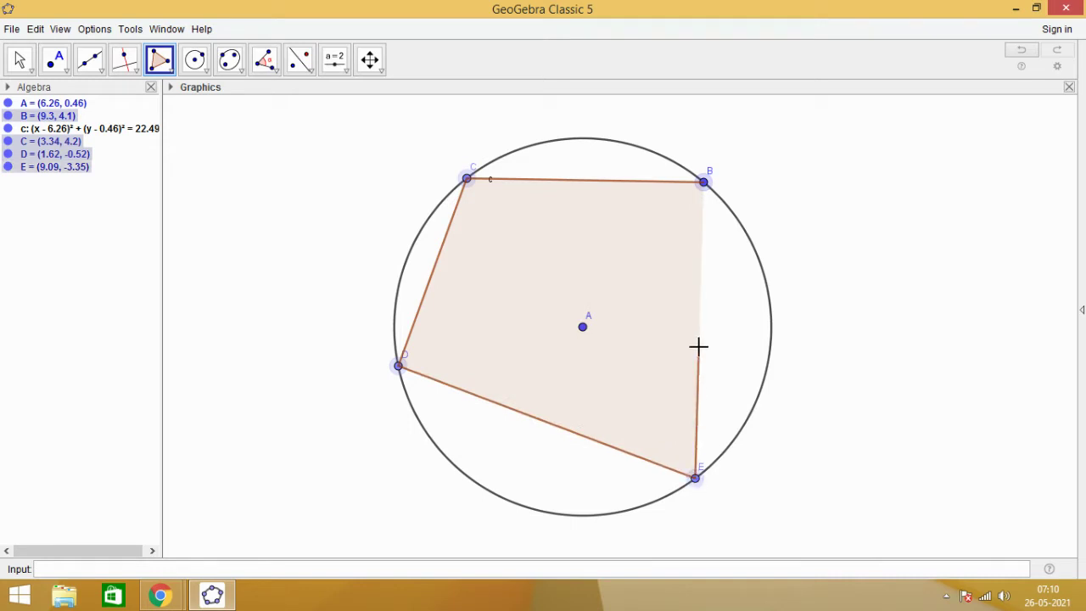
click(704, 183)
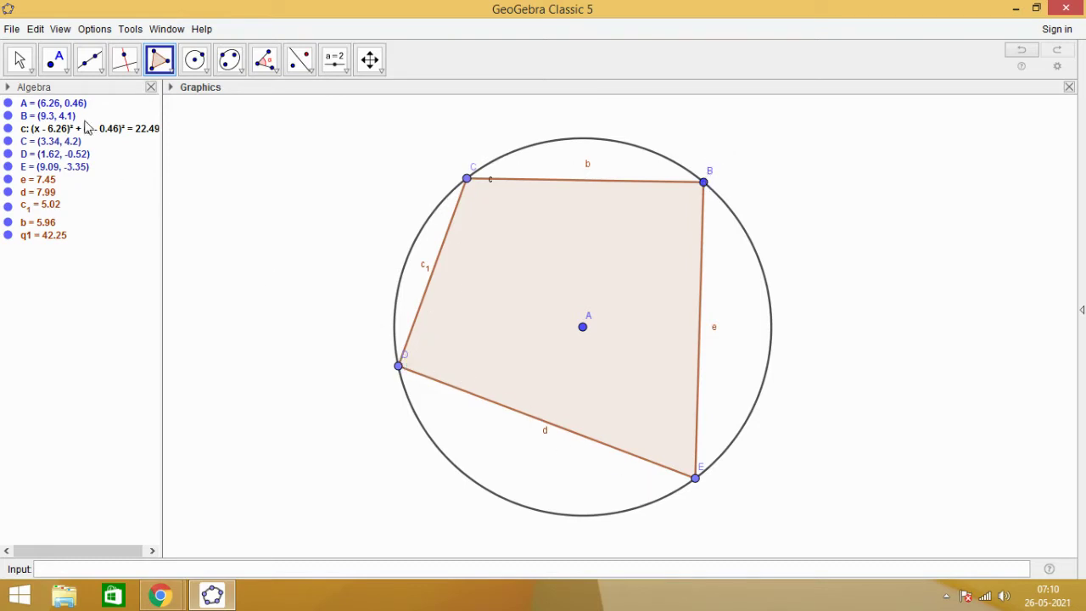
- Drag the label of point D from its right side to its left
click(22, 66)
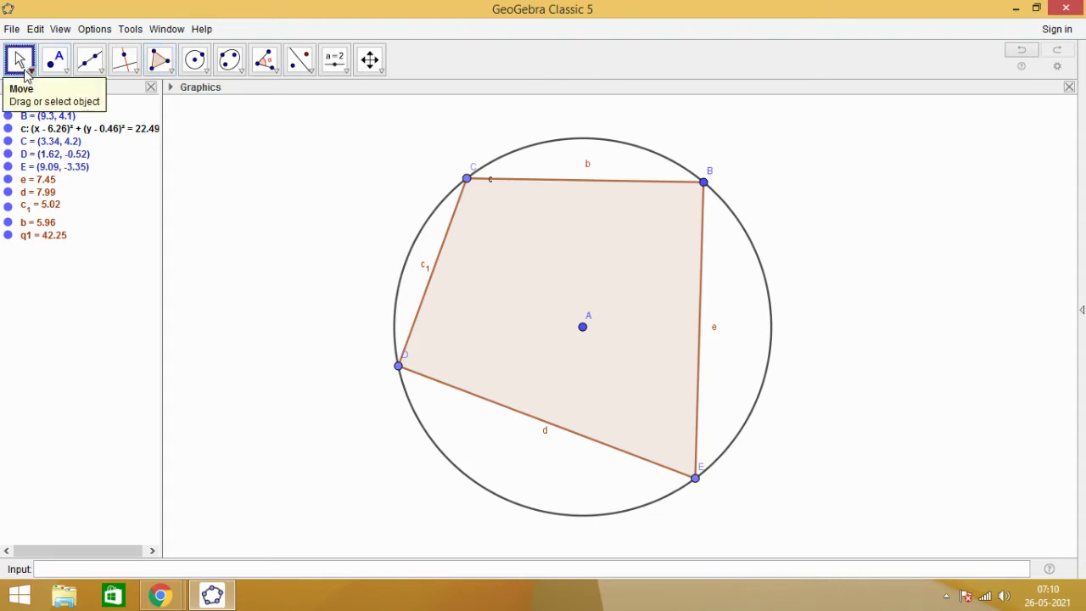
click(23, 66)
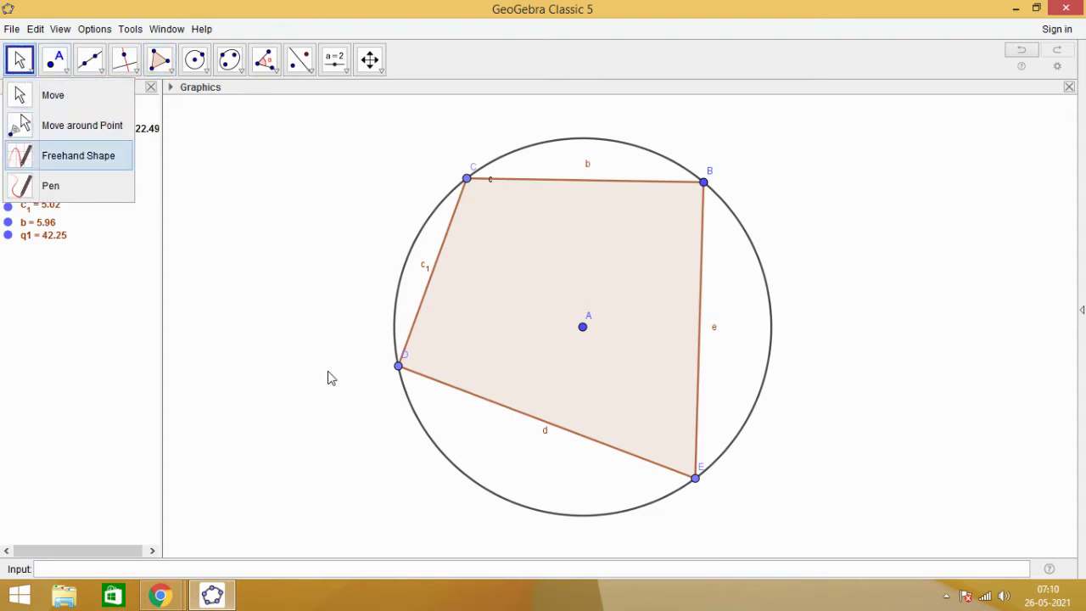
drag(404, 366, 383, 366)
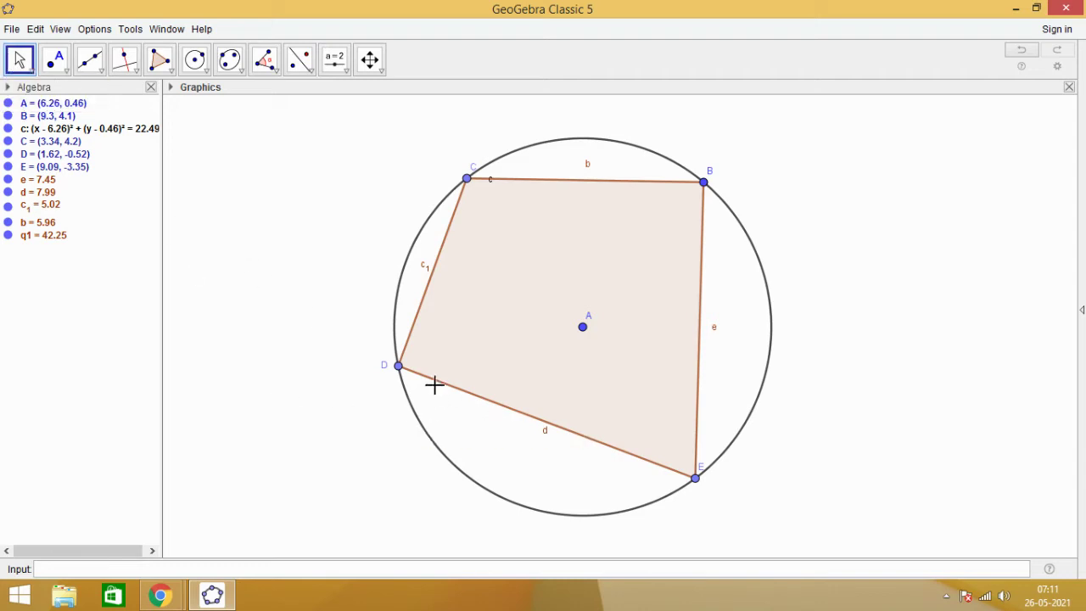
- Slide vertices D, B, C and E along circle c, reducing q1's area to 33.29
drag(398, 366, 405, 385)
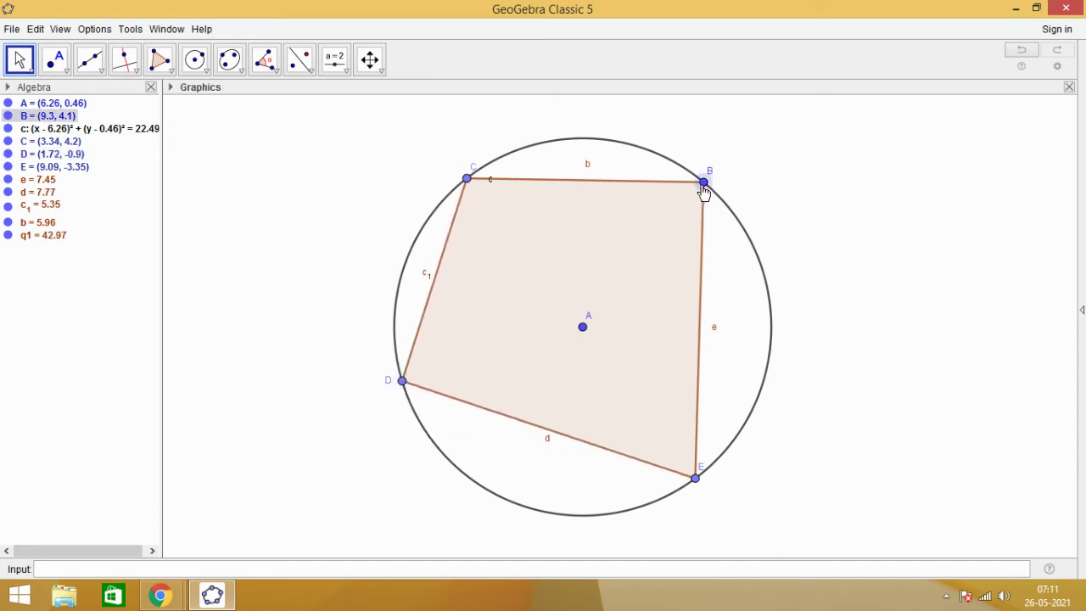
drag(703, 191, 739, 282)
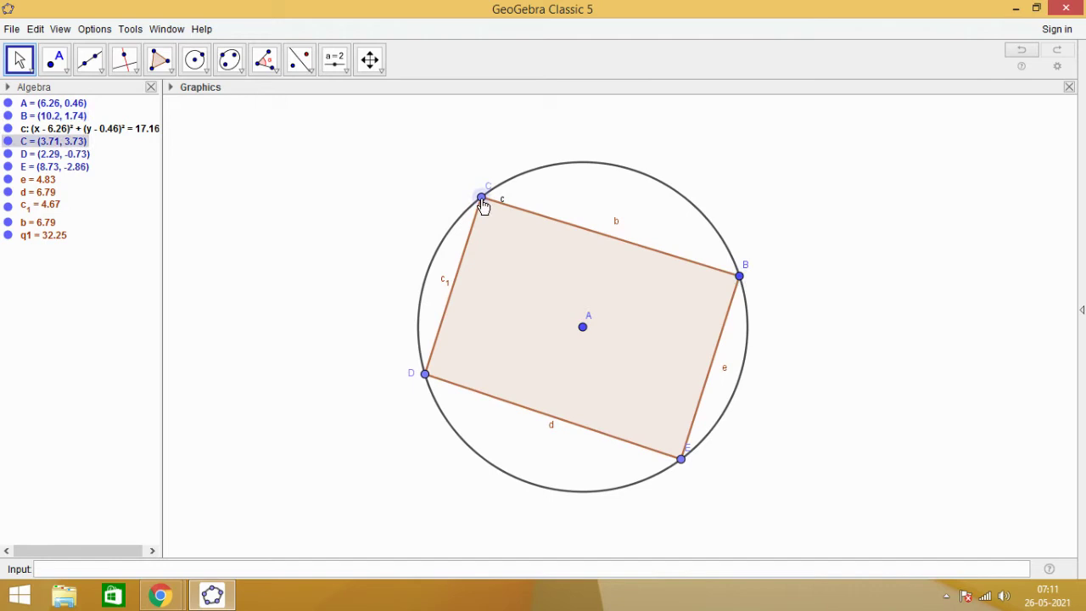
mouse_move(481, 206)
mouse_down()
mouse_move(586, 185)
mouse_move(488, 202)
mouse_up()
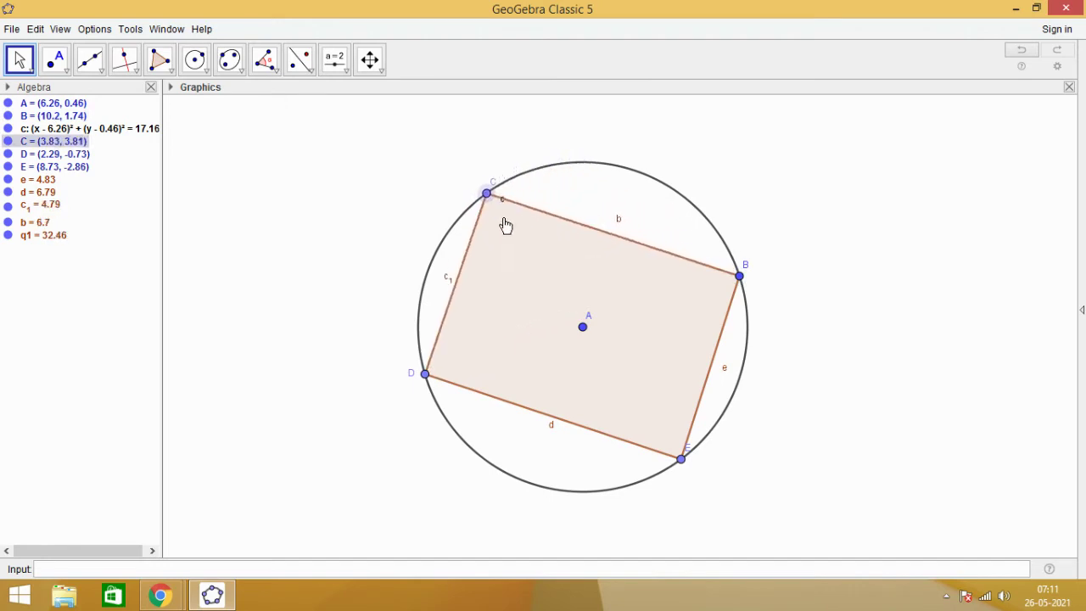
drag(681, 459, 576, 491)
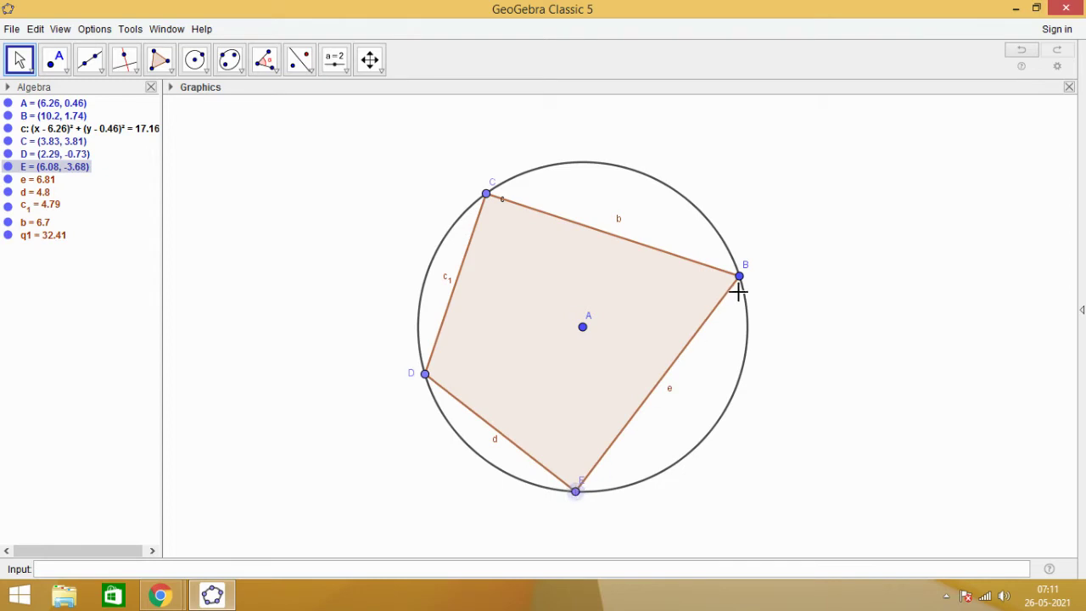
drag(739, 279, 747, 315)
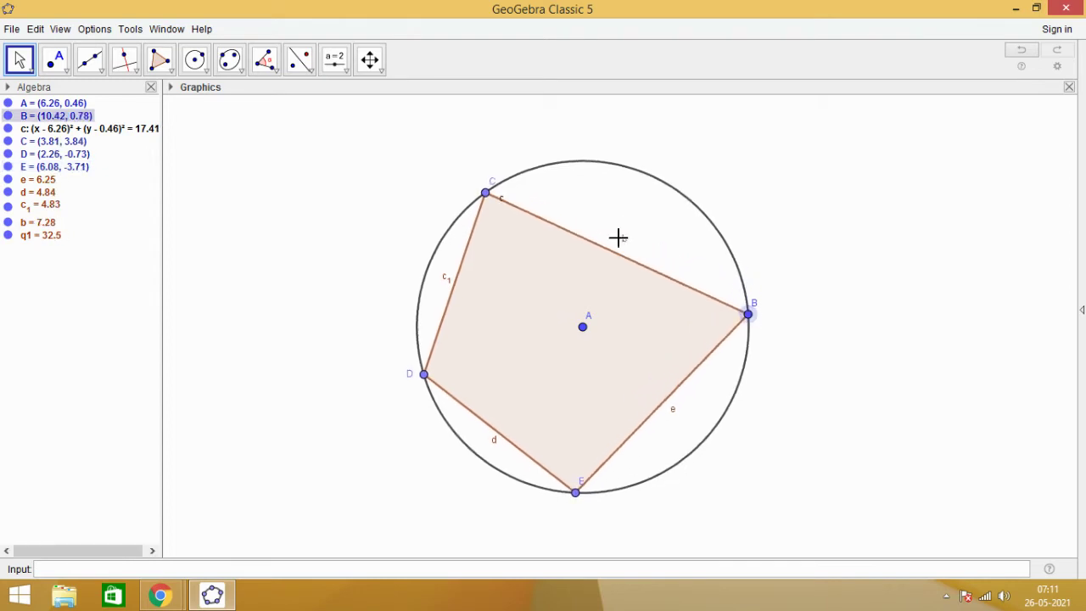
drag(485, 200, 521, 191)
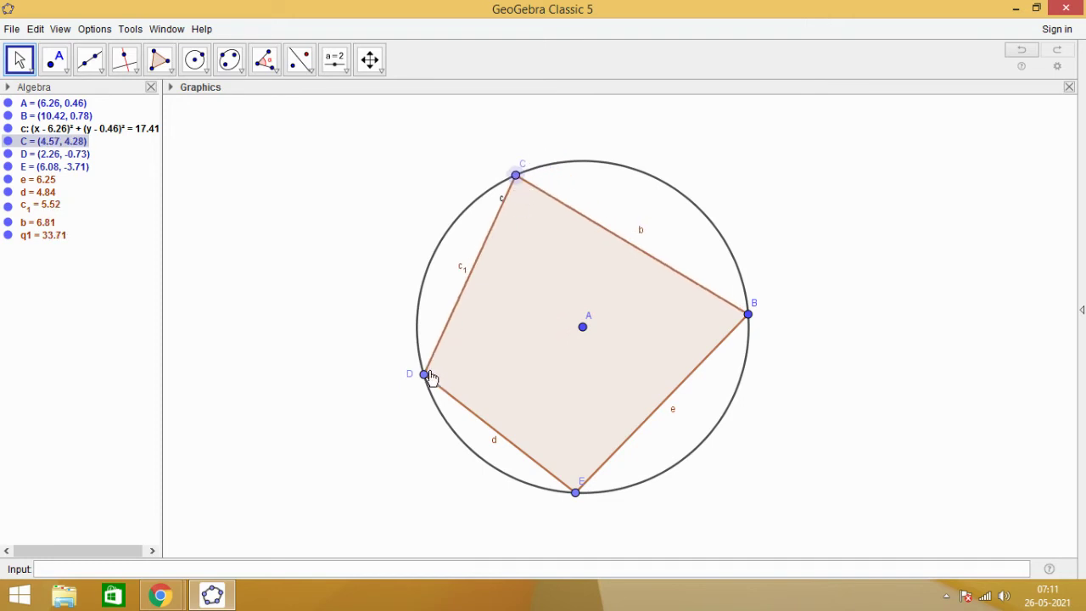
drag(430, 377, 419, 316)
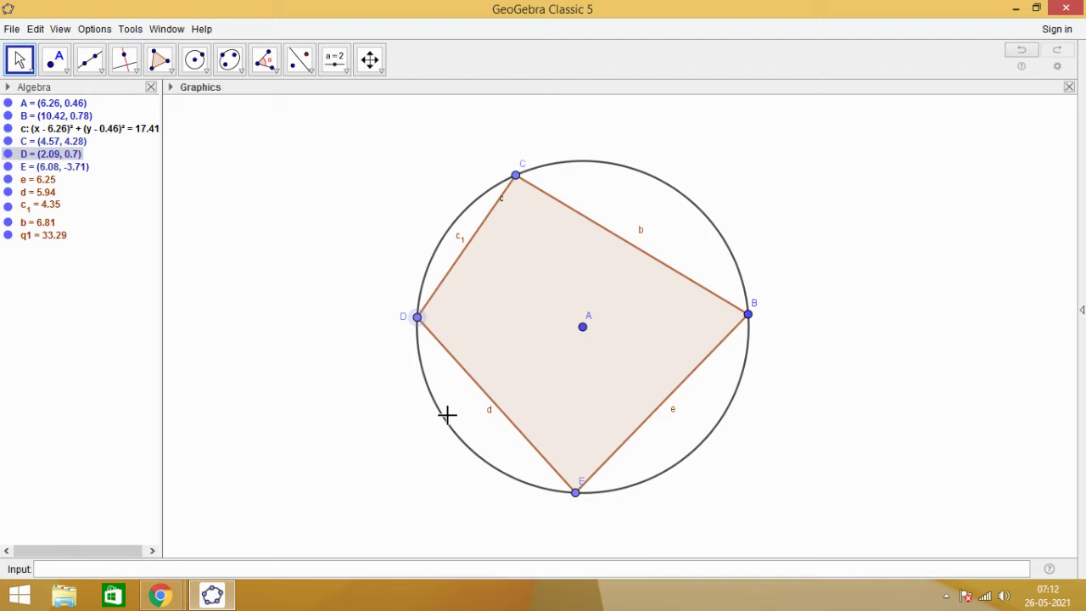
- Measure angle α = 103.18° at D (E-D-C) and β = 93.87° at C (D-C-B)
click(275, 74)
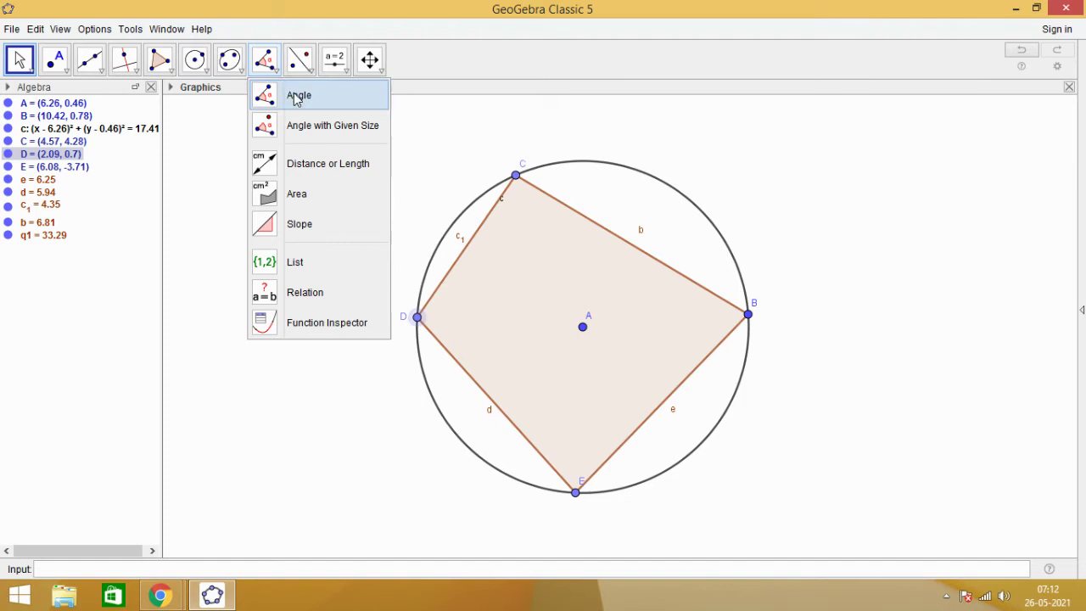
click(296, 99)
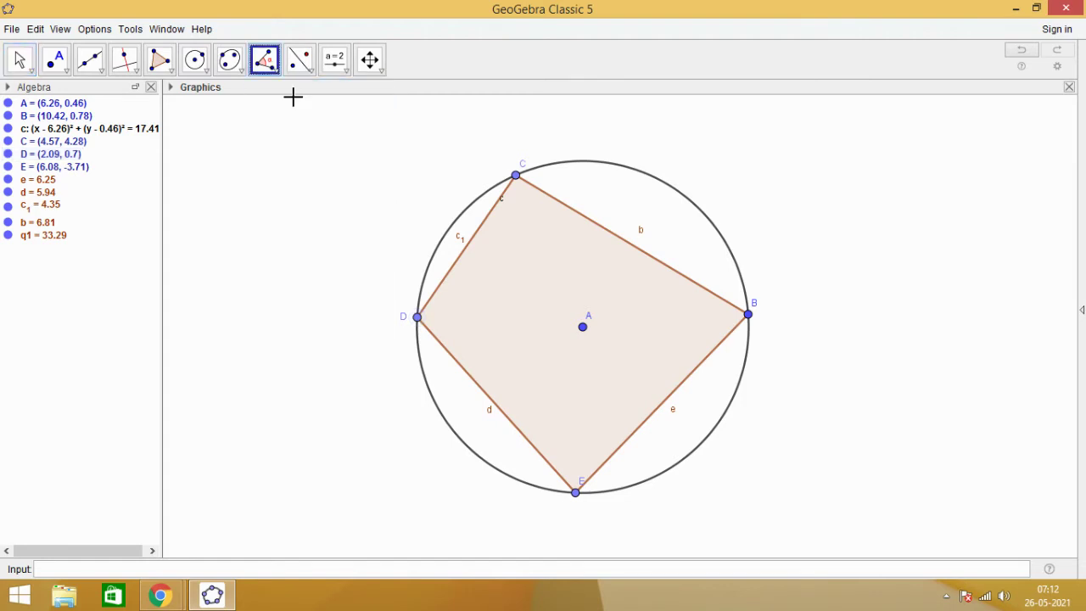
click(574, 491)
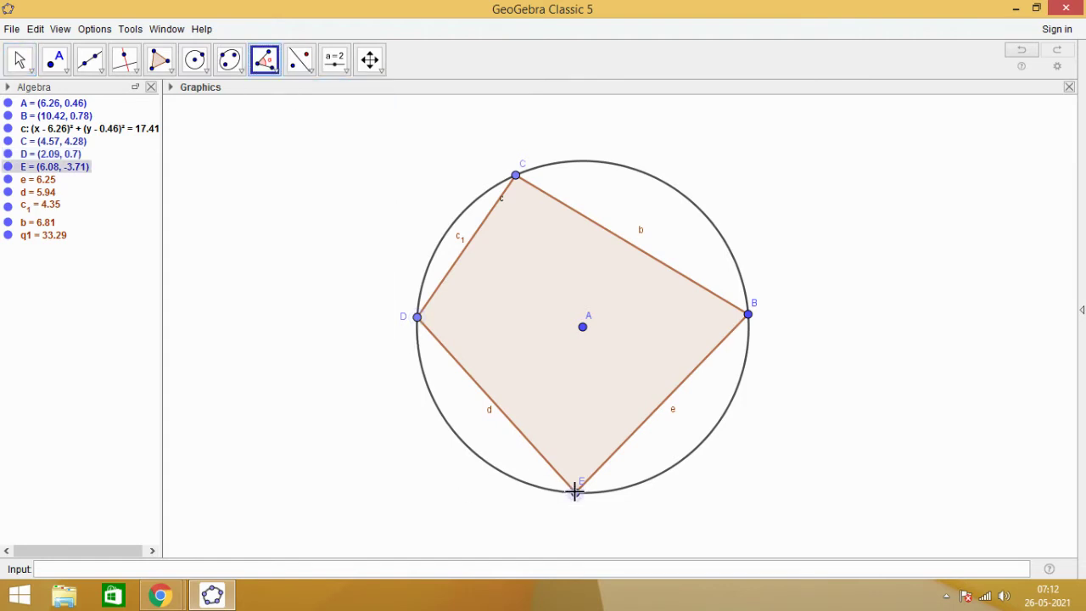
click(418, 320)
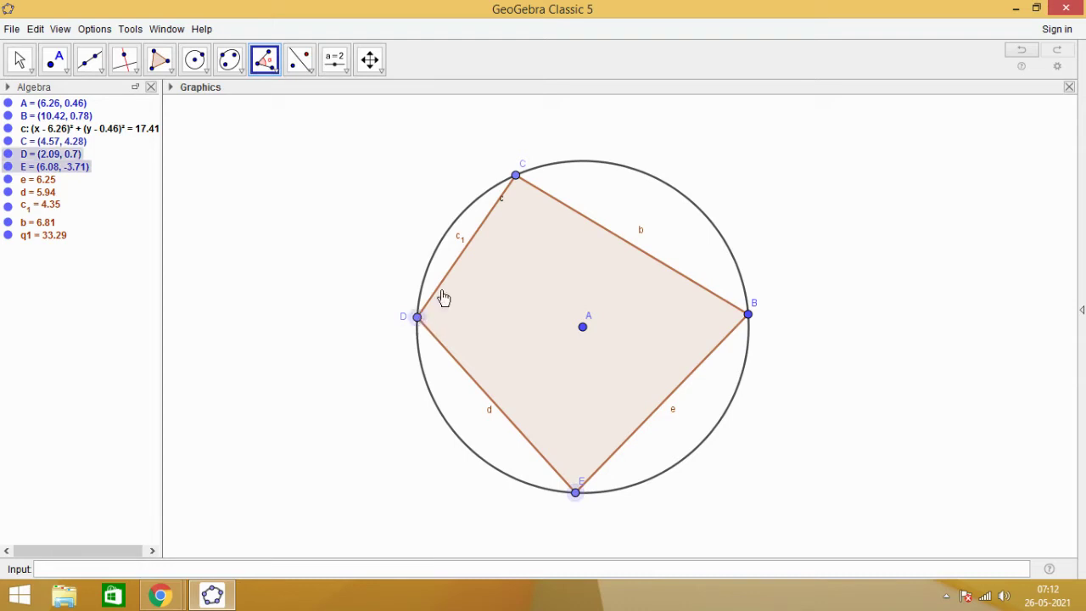
click(515, 178)
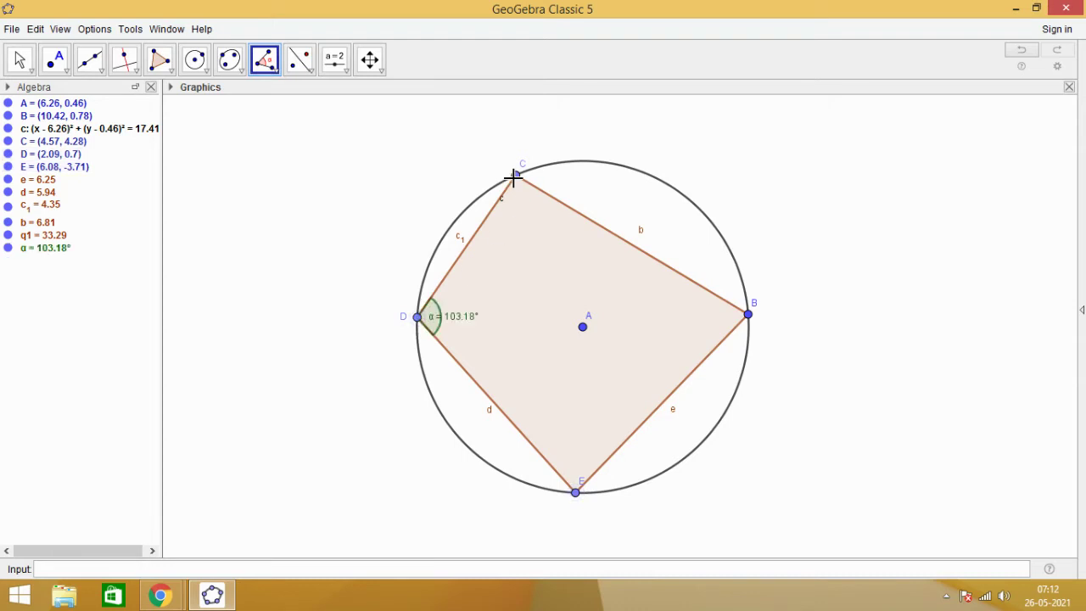
click(416, 317)
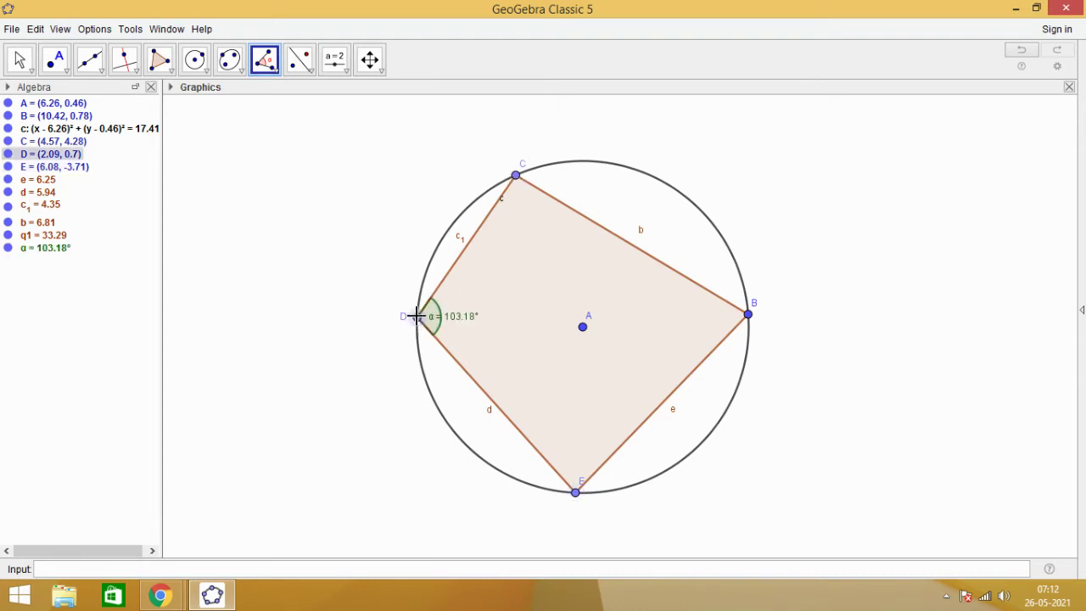
click(516, 181)
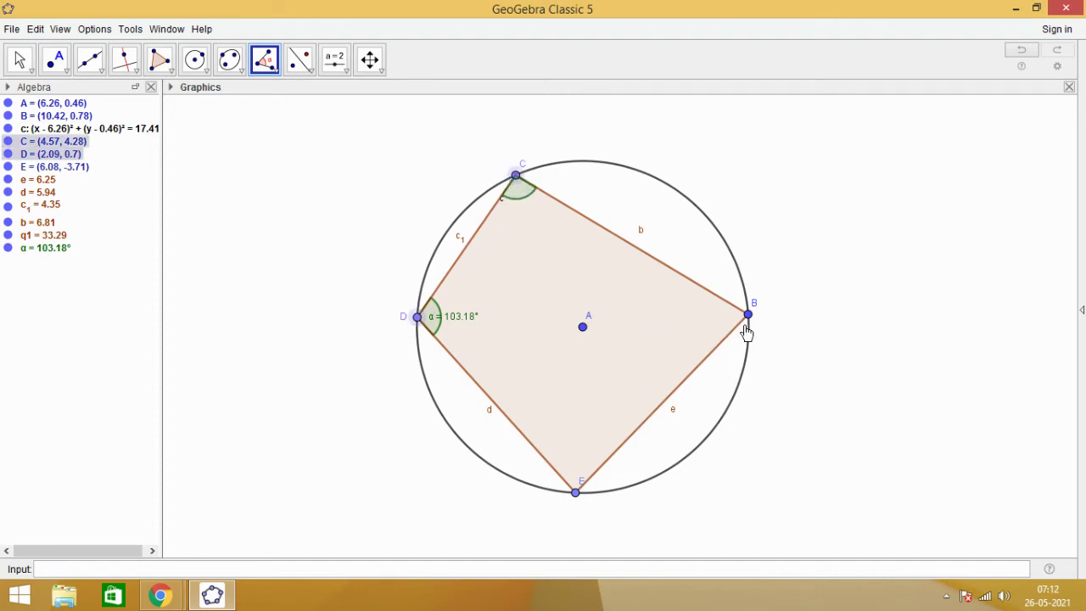
click(747, 317)
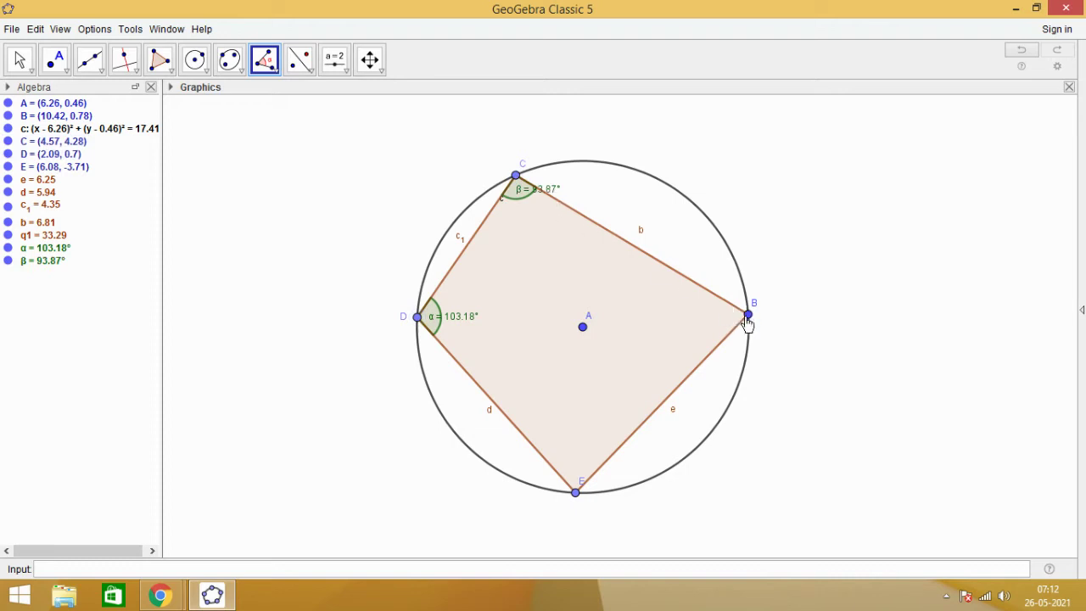
- Measure angle γ = 76.82° at B (C-B-E) and δ = 86.13° at E (B-E-D)
click(517, 178)
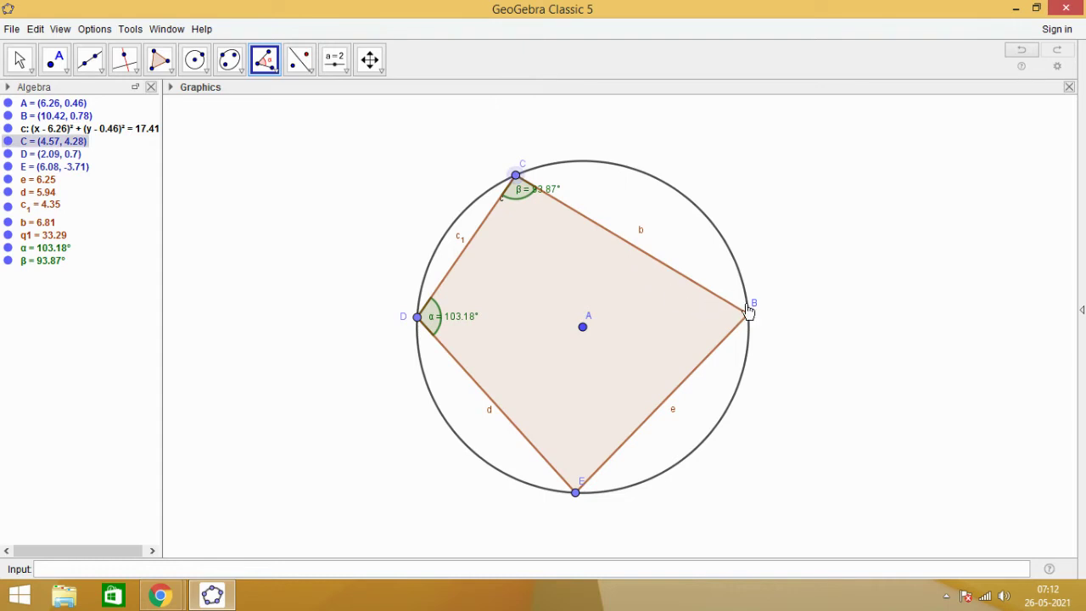
click(748, 315)
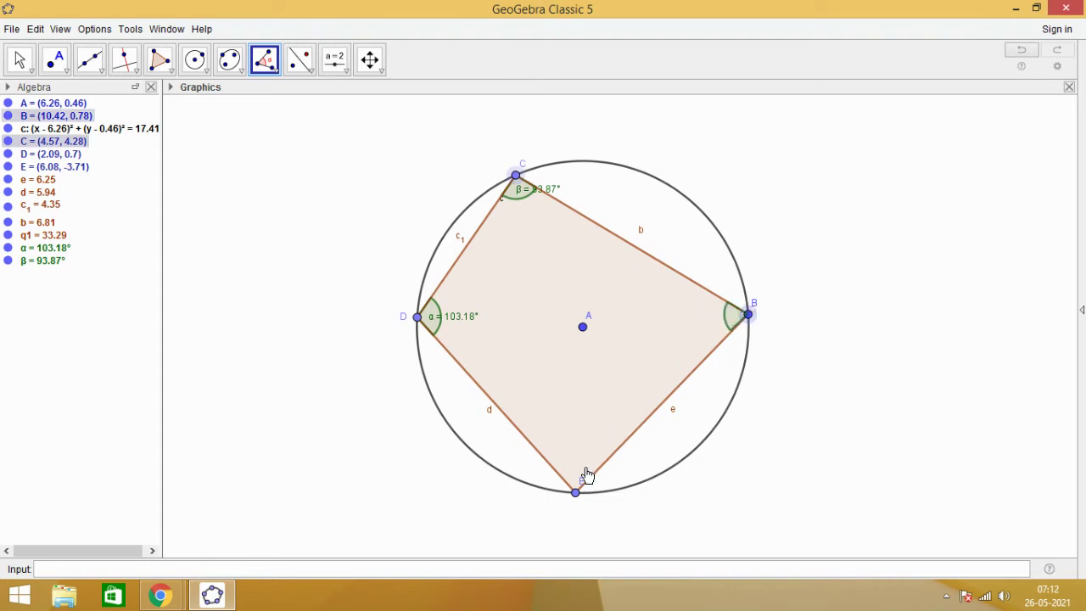
click(578, 495)
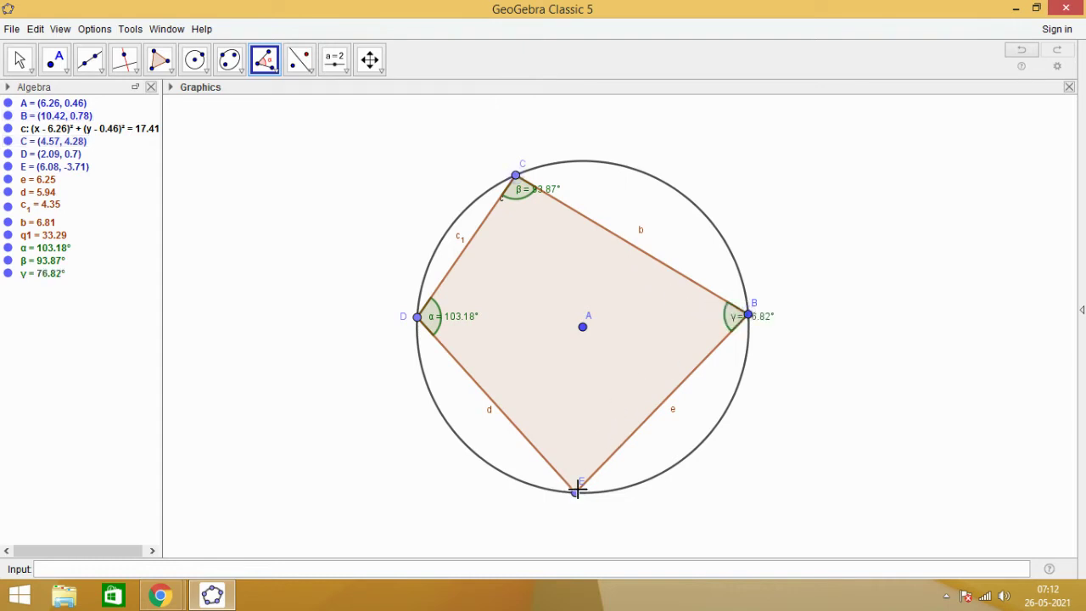
click(750, 321)
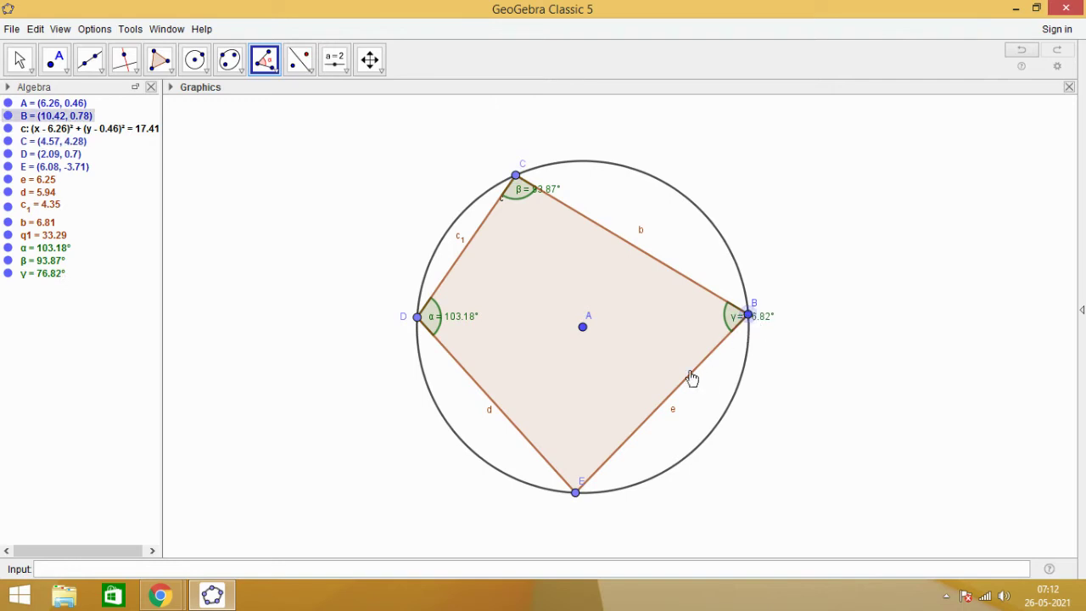
click(576, 496)
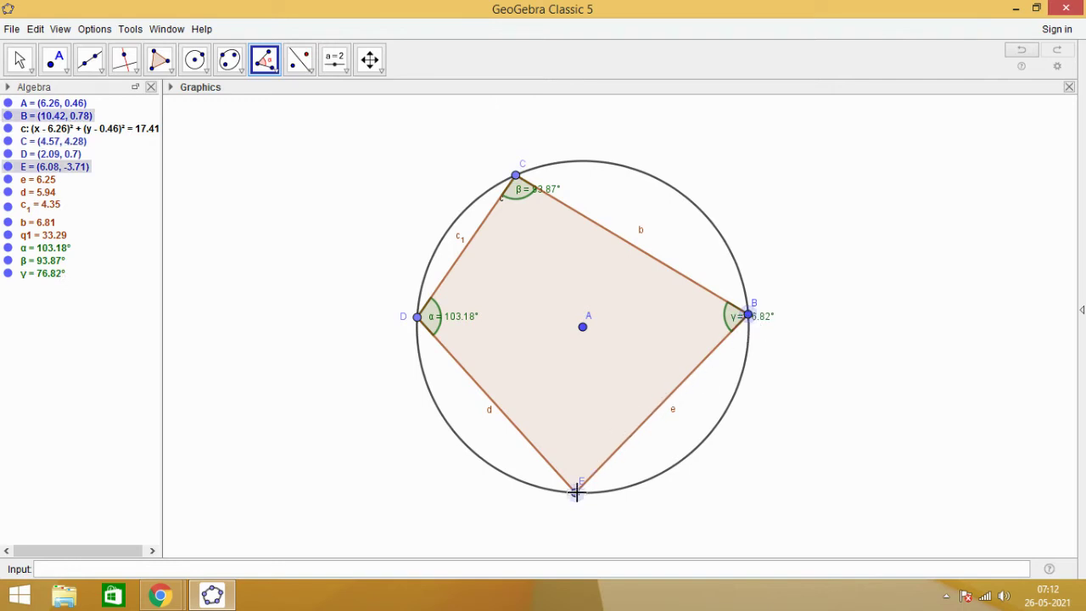
click(415, 317)
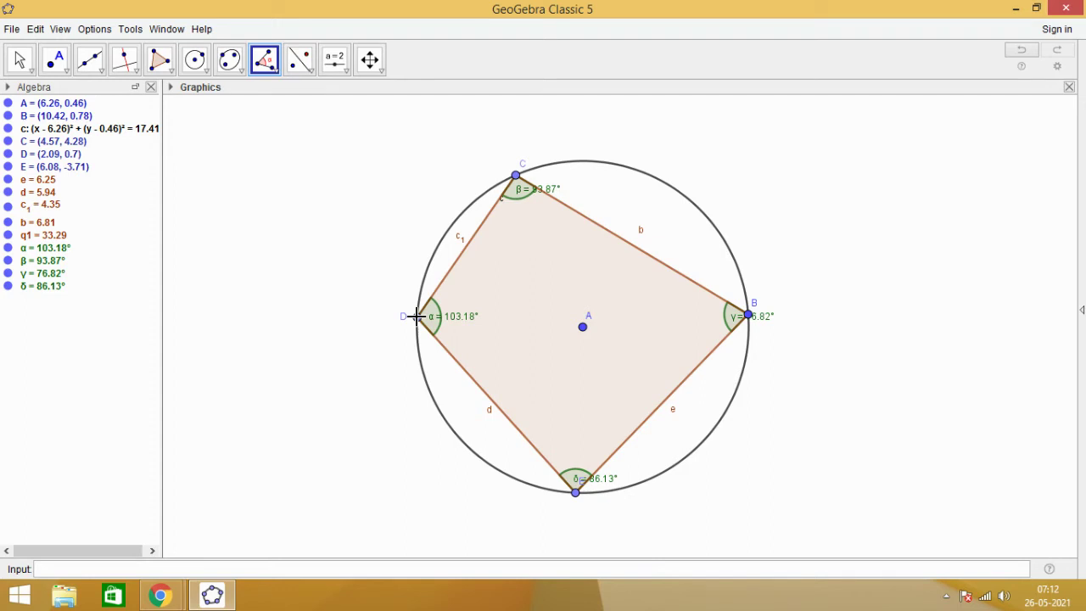
- Move the β, α and δ labels inside q1 and drag B, making β 91.01°, δ 88.99°
click(25, 75)
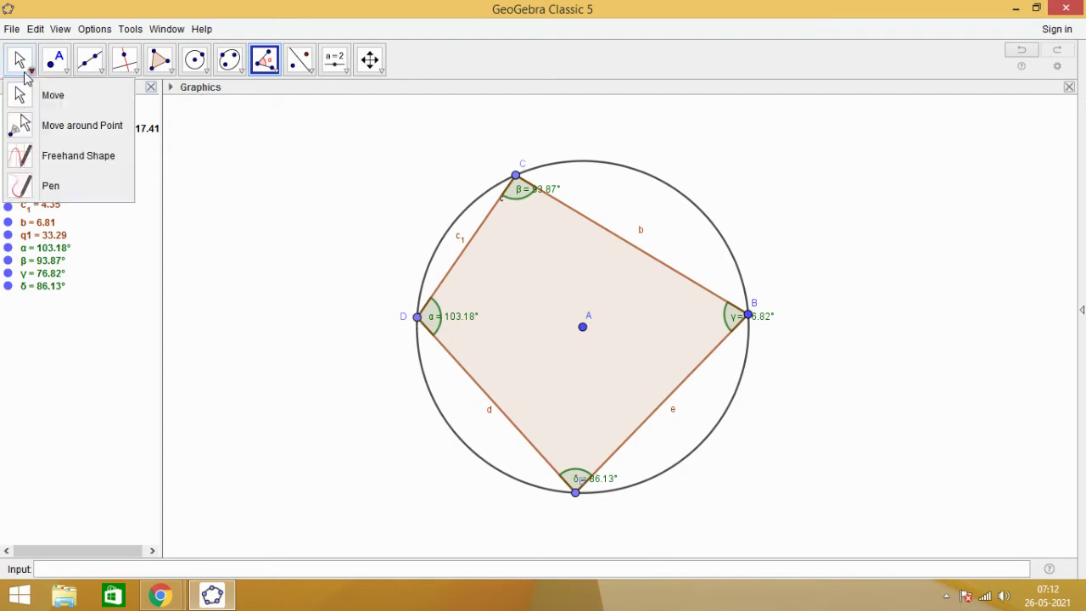
click(39, 99)
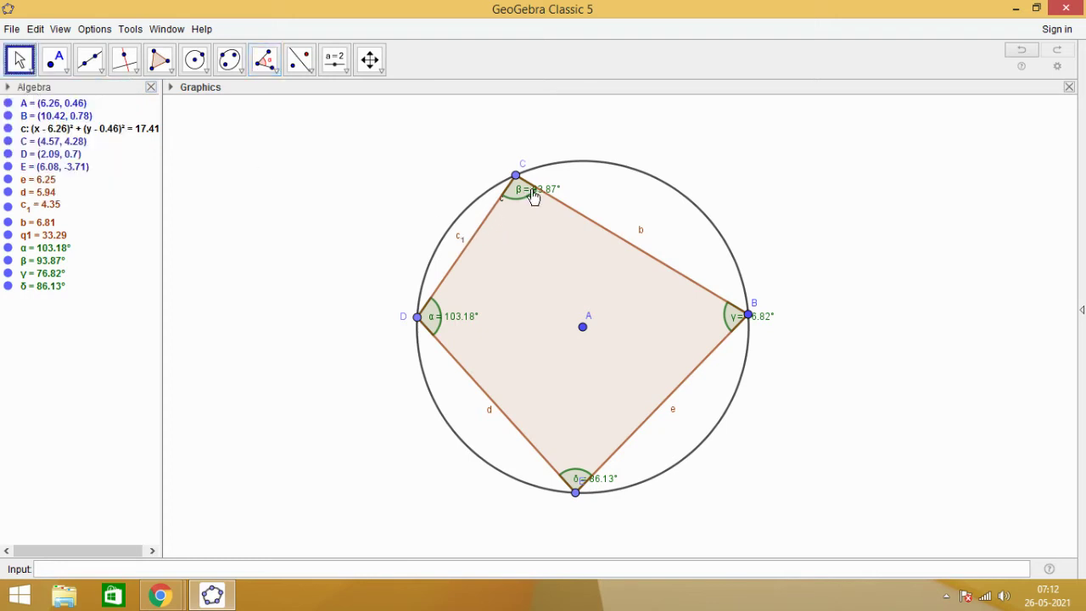
drag(534, 198, 535, 230)
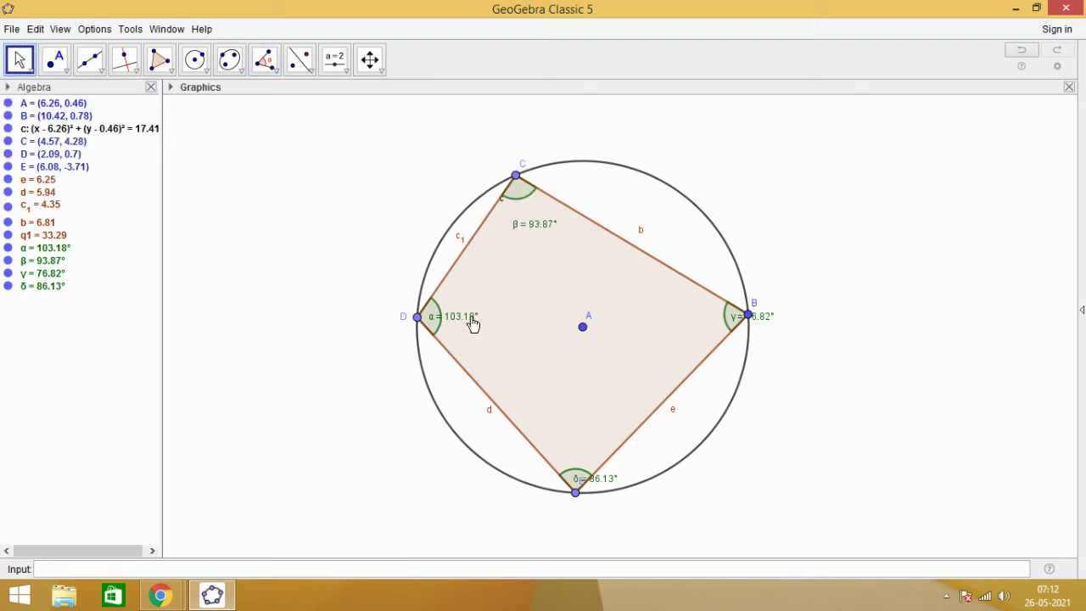
drag(472, 324, 493, 327)
drag(584, 488, 564, 449)
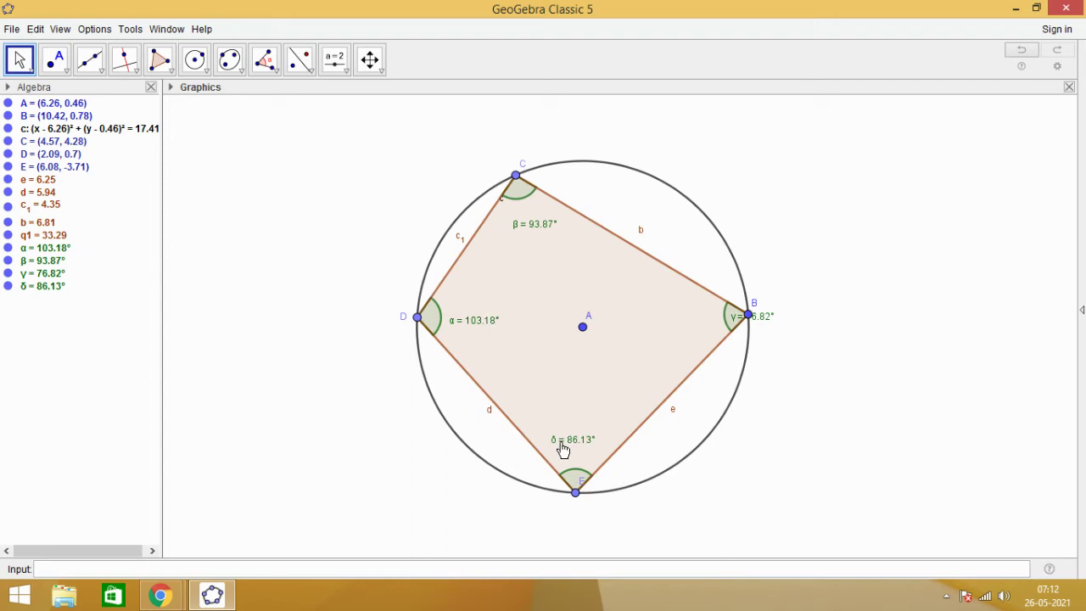
click(757, 327)
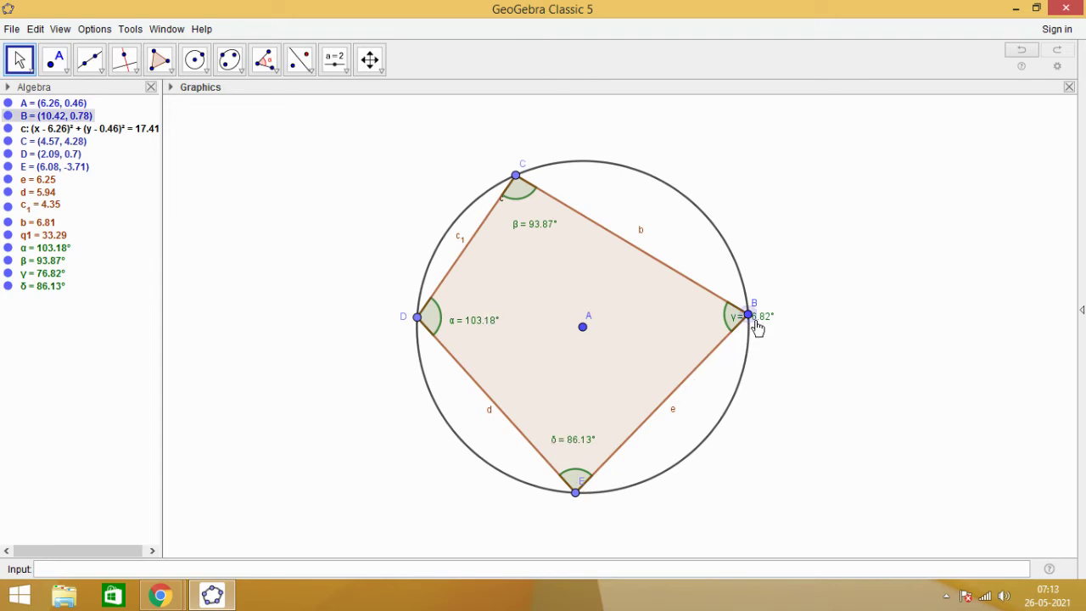
drag(756, 327, 684, 342)
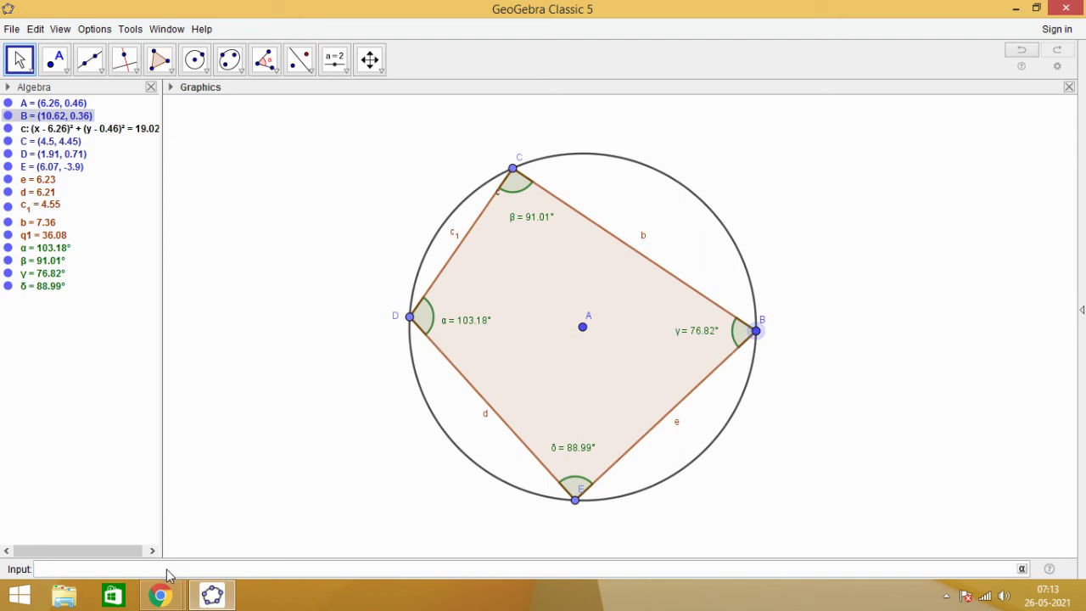
- Enter Sum1 = α + γ in the Input bar, which evaluates to 180°
text(m)
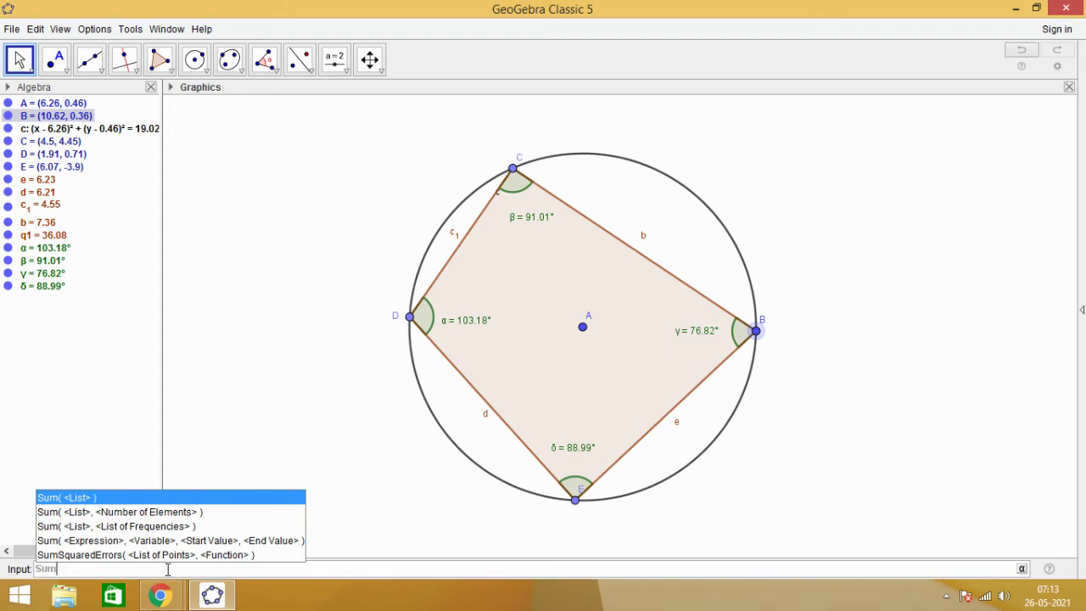
text(1=)
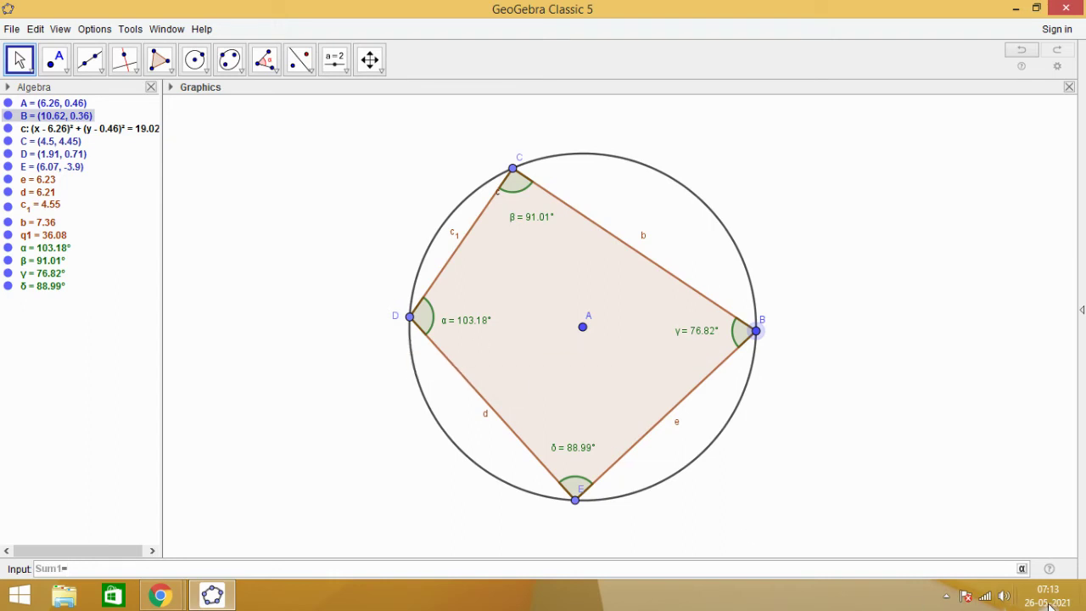
click(1022, 569)
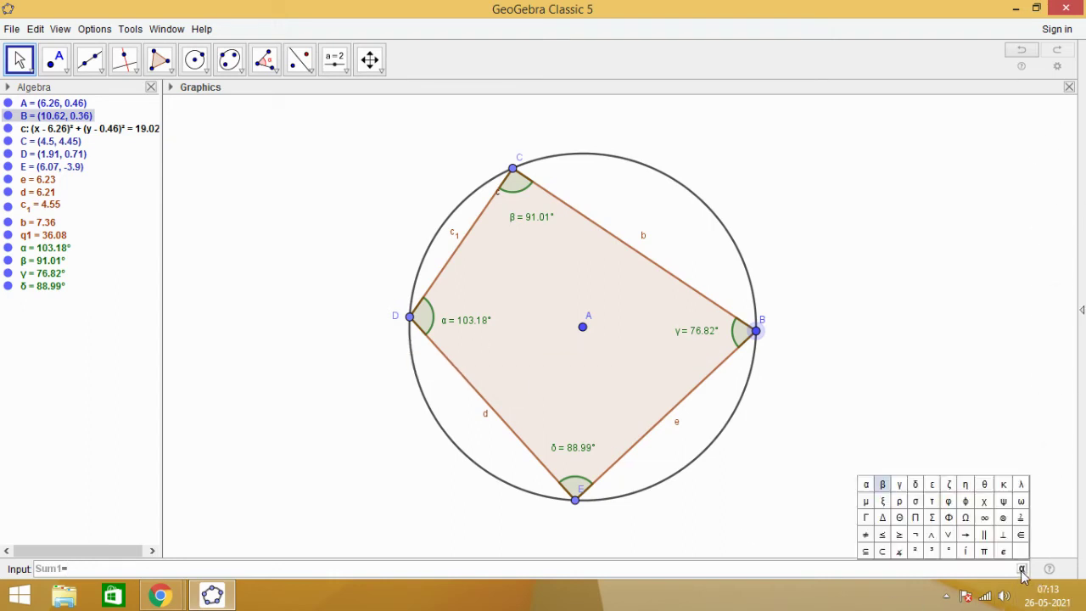
click(866, 484)
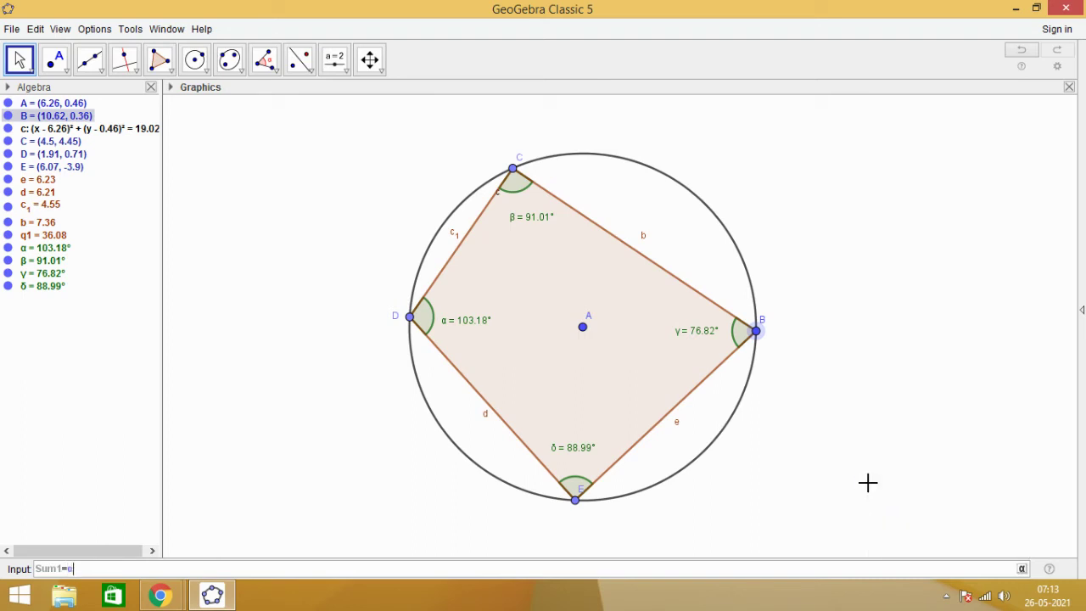
text(+)
click(1022, 569)
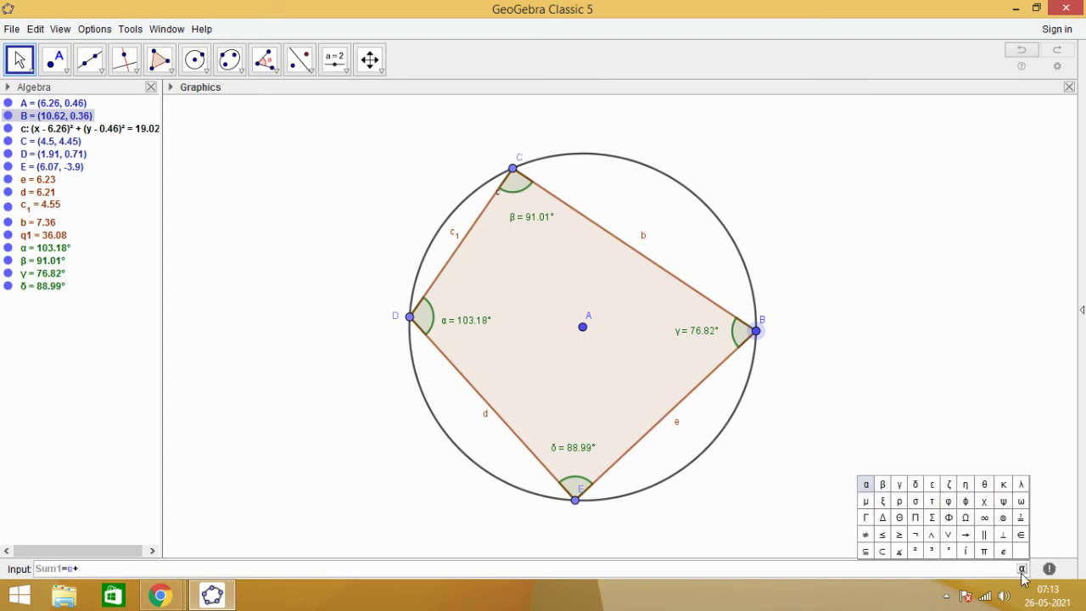
click(900, 484)
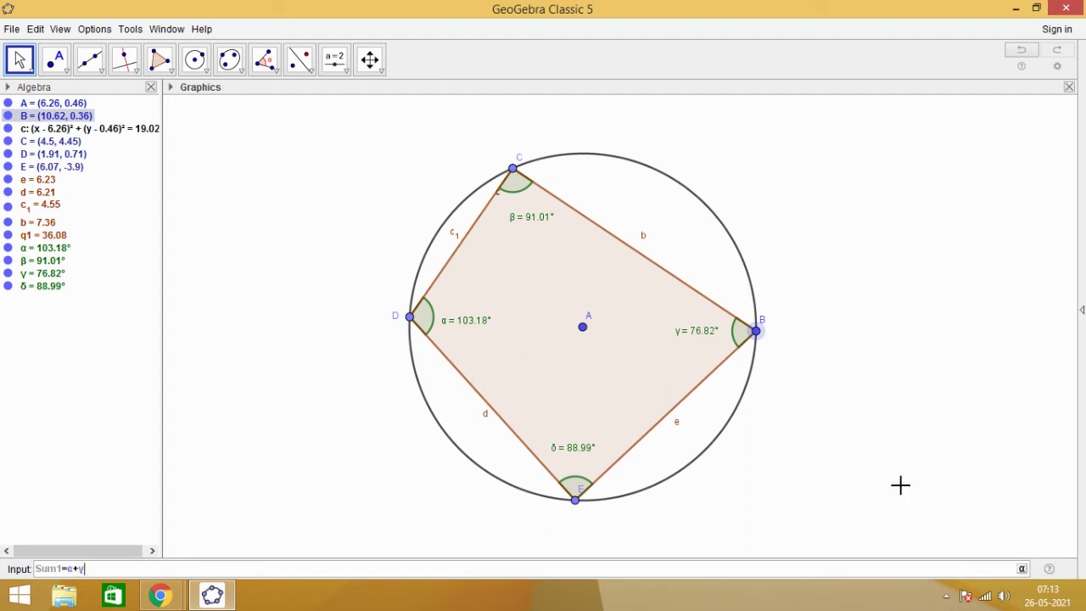
key(Return)
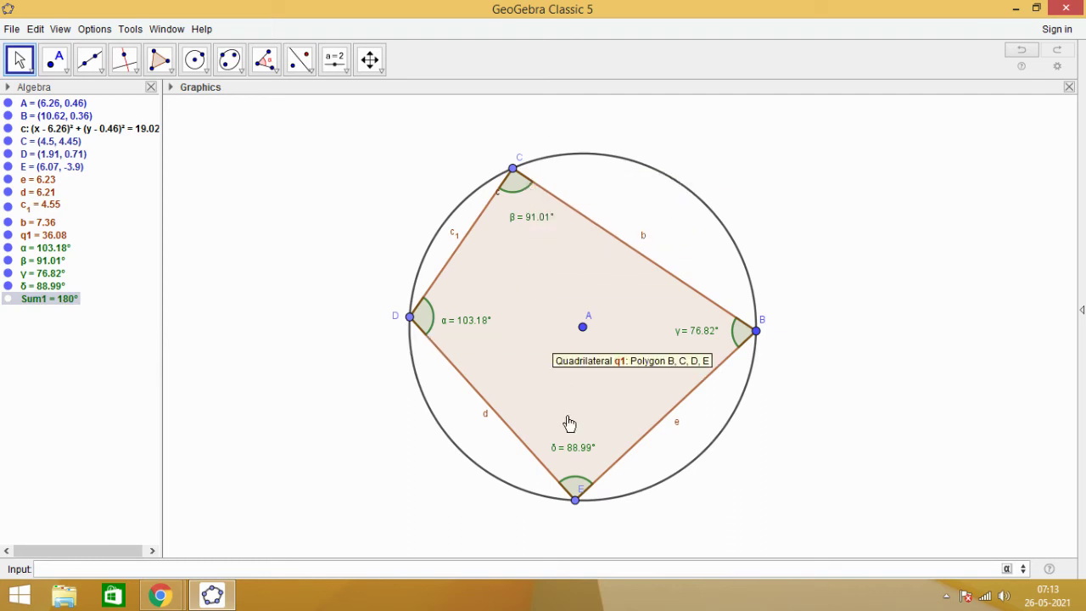
- Enter Sum2 = β + δ in the Input bar, also evaluating to 180°
click(272, 567)
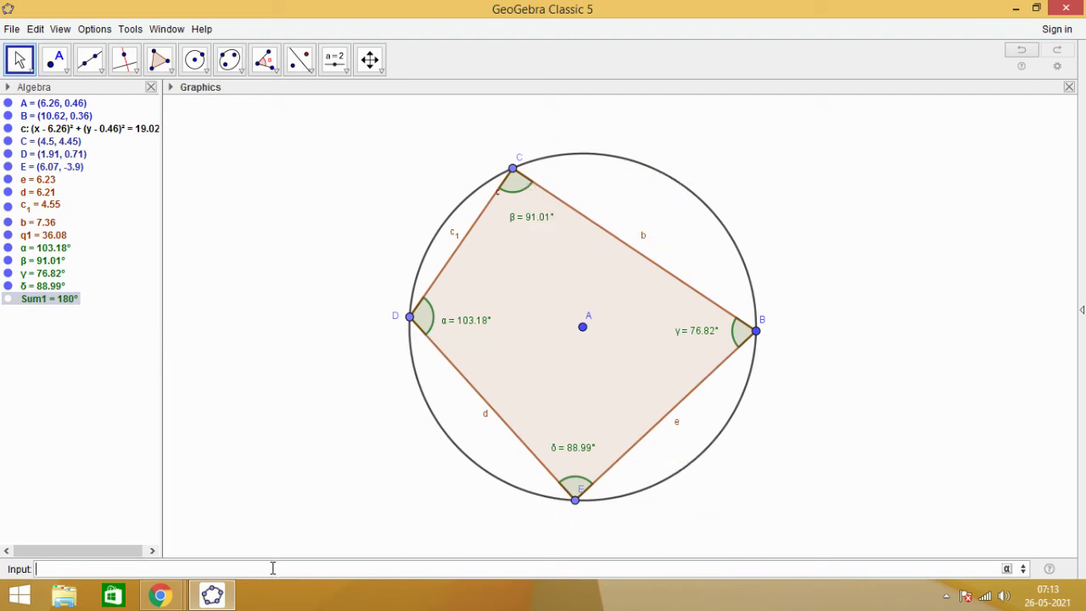
text(Sum2=)
click(1007, 568)
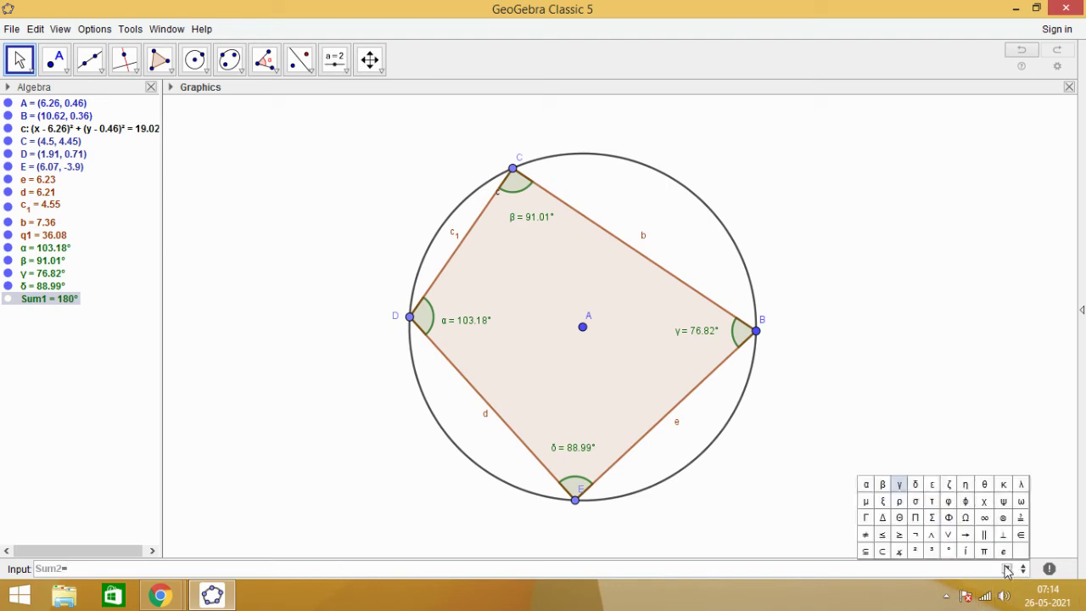
click(882, 485)
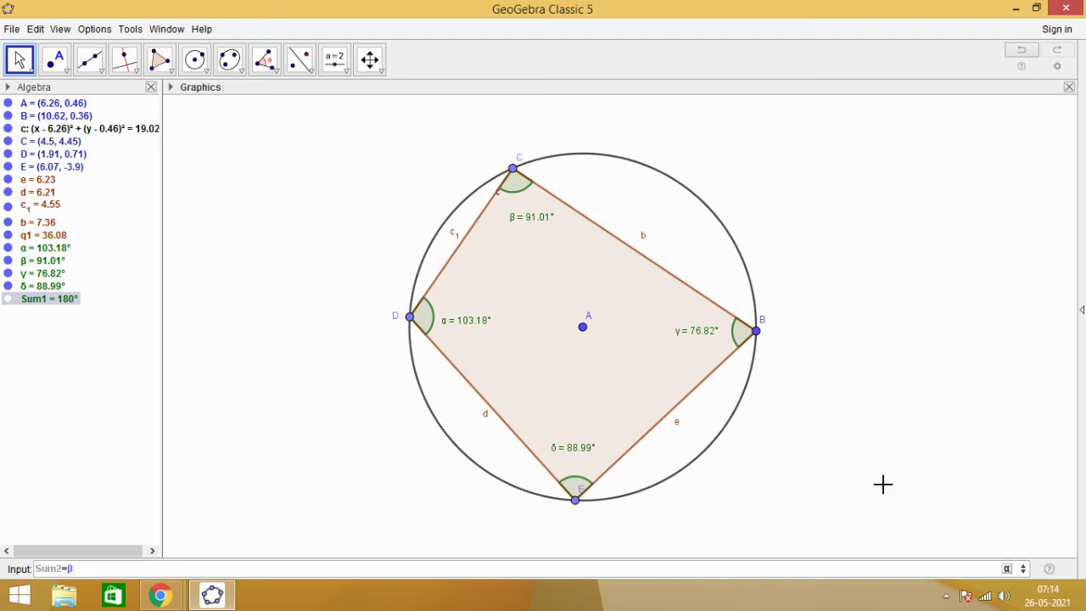
text(+)
click(1007, 571)
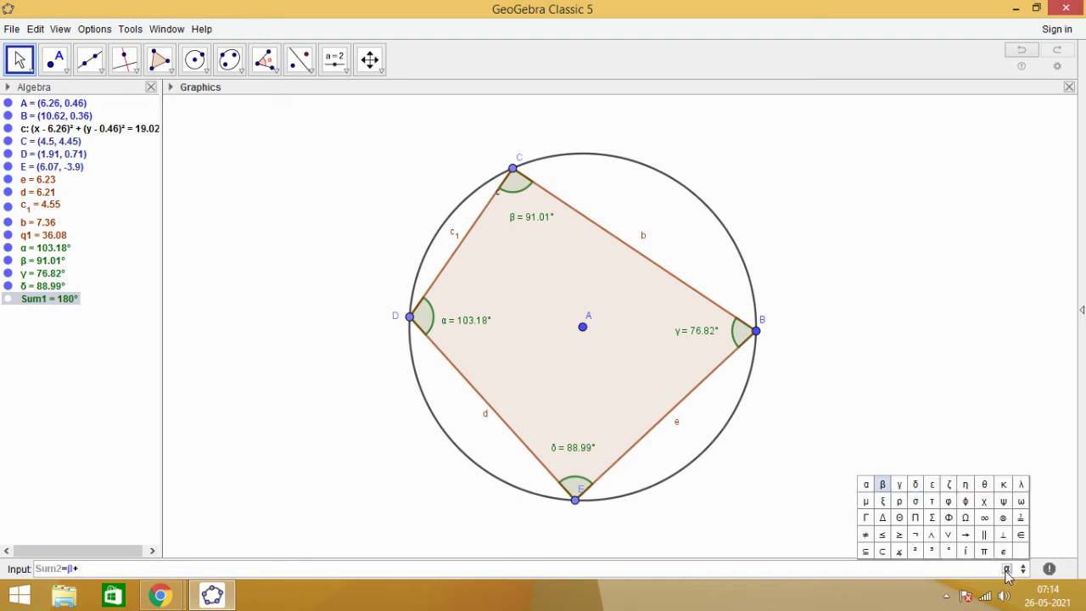
click(915, 486)
key(Return)
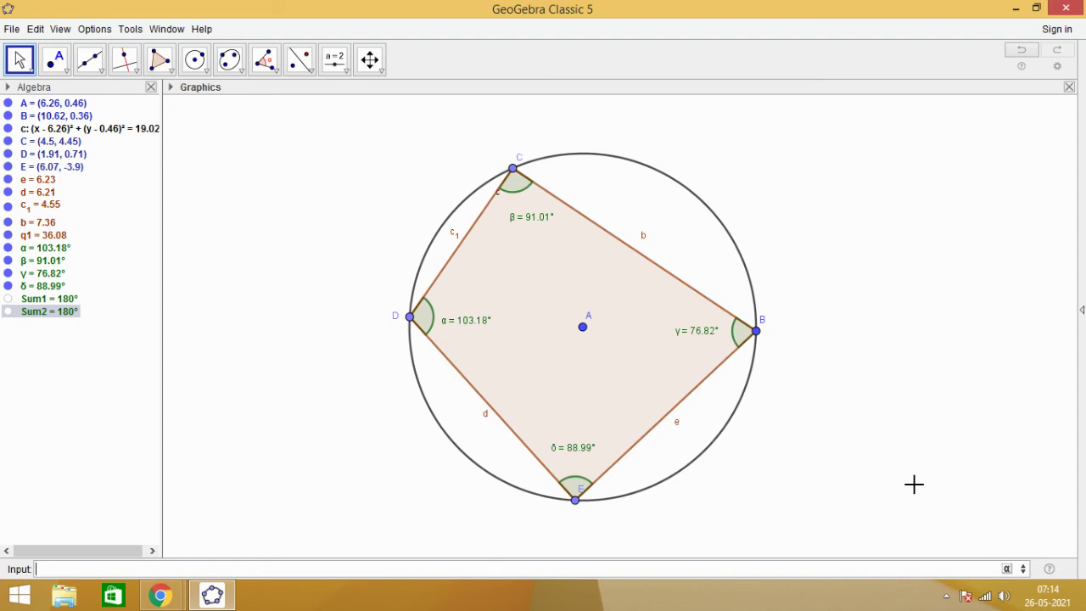
- Drag vertices B, E, D and C around the circle while Sum1 and Sum2 stay 180°
click(30, 70)
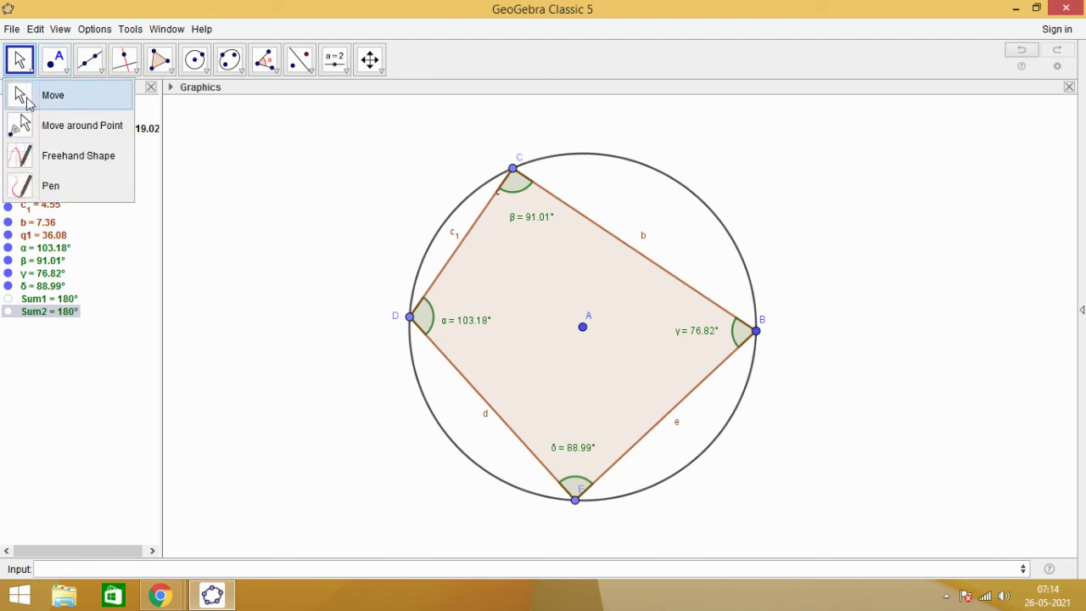
click(36, 98)
drag(756, 331, 748, 278)
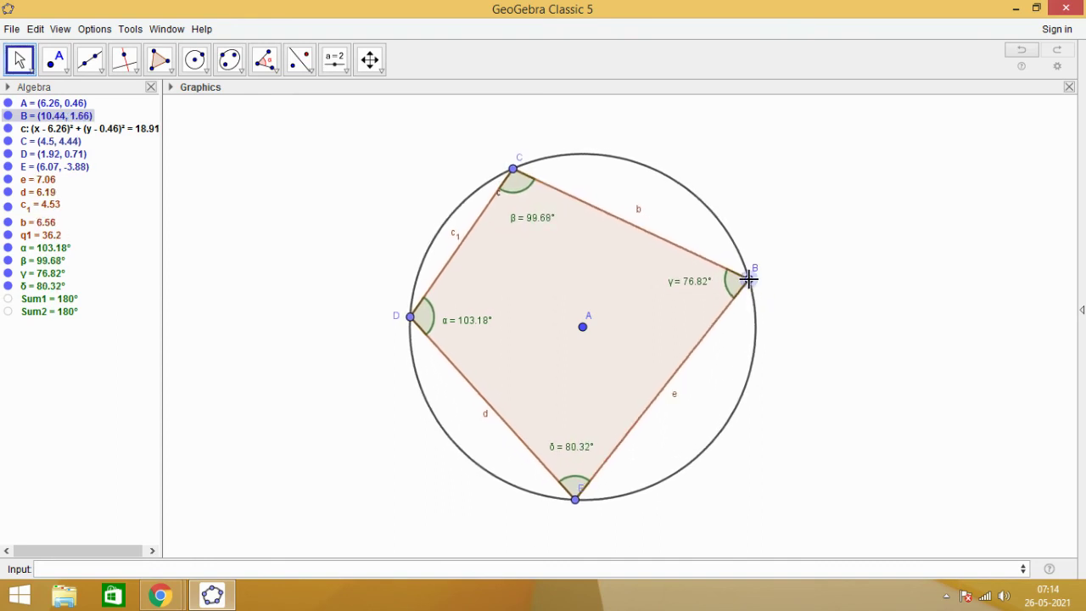
drag(576, 501, 630, 509)
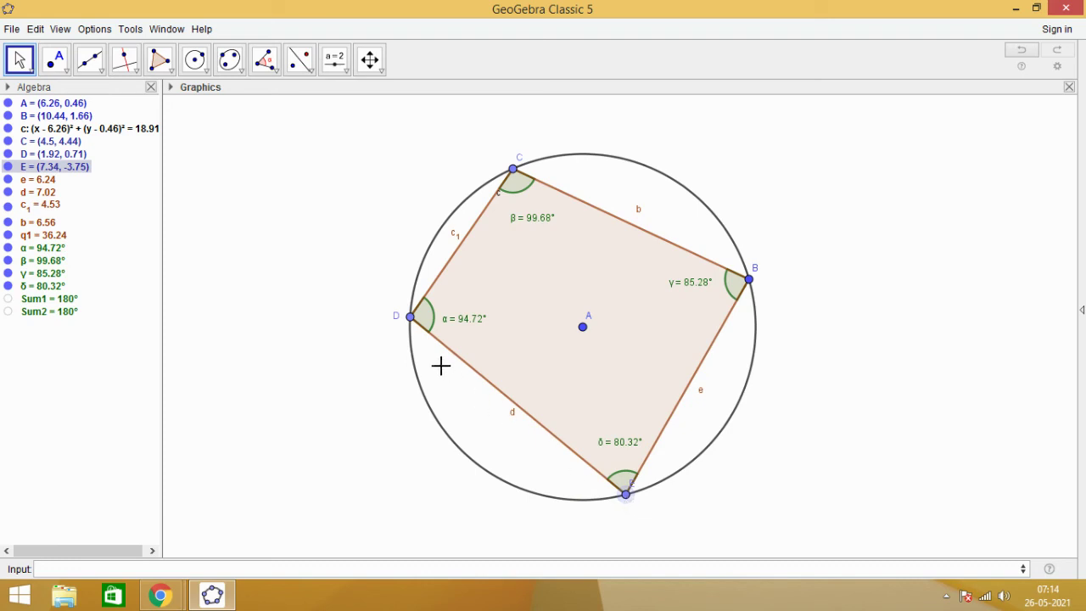
drag(412, 317, 425, 374)
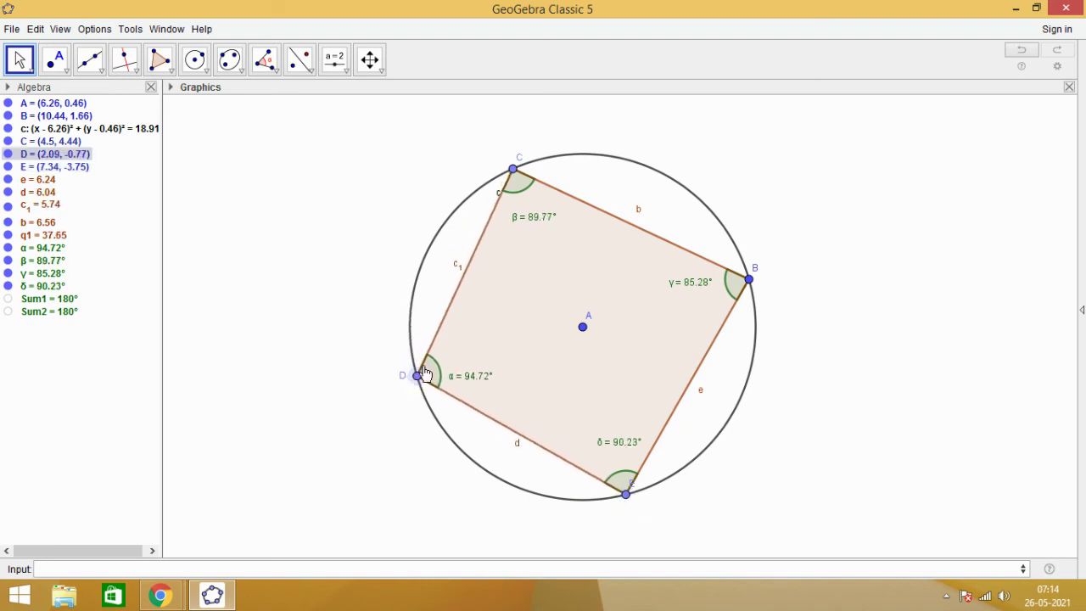
drag(513, 182, 483, 192)
- Slide B, E and C further along the circle, then switch to the Loom browser window
drag(746, 279, 709, 218)
drag(625, 500, 721, 443)
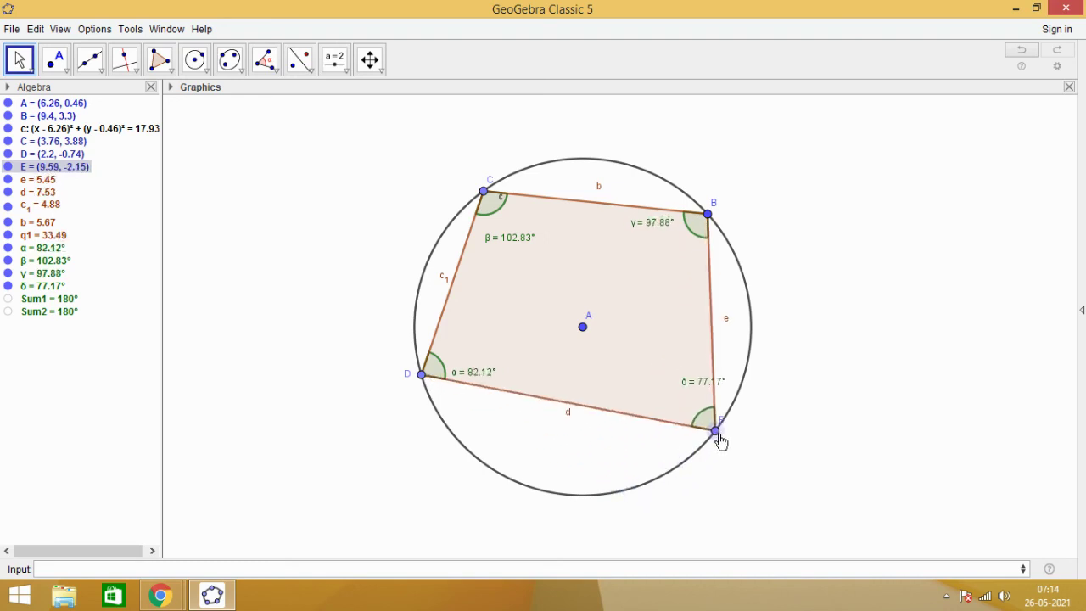
click(484, 191)
drag(484, 191, 509, 178)
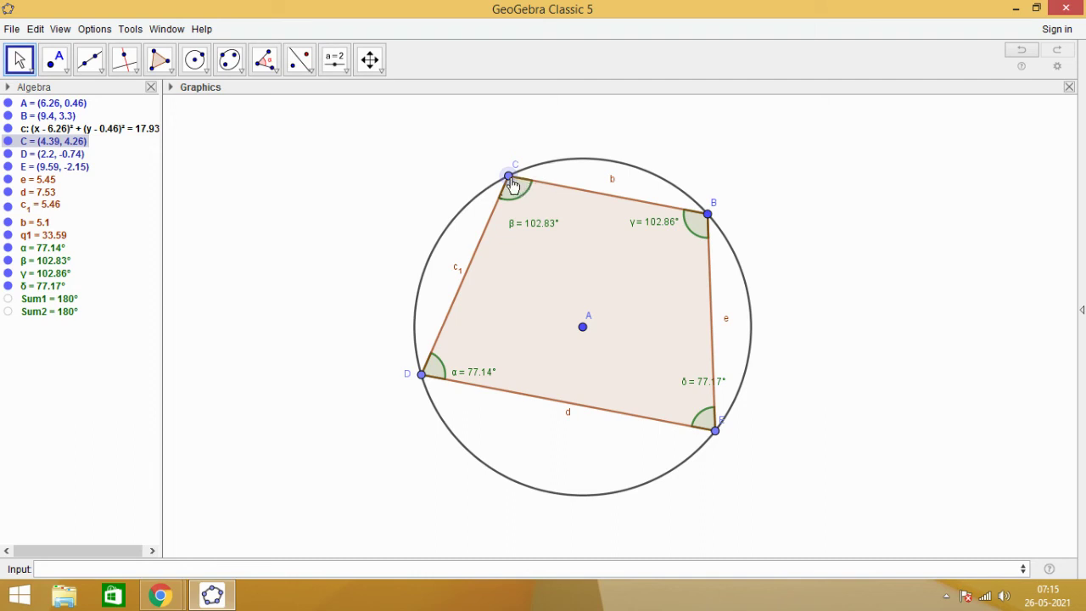
drag(509, 183, 492, 186)
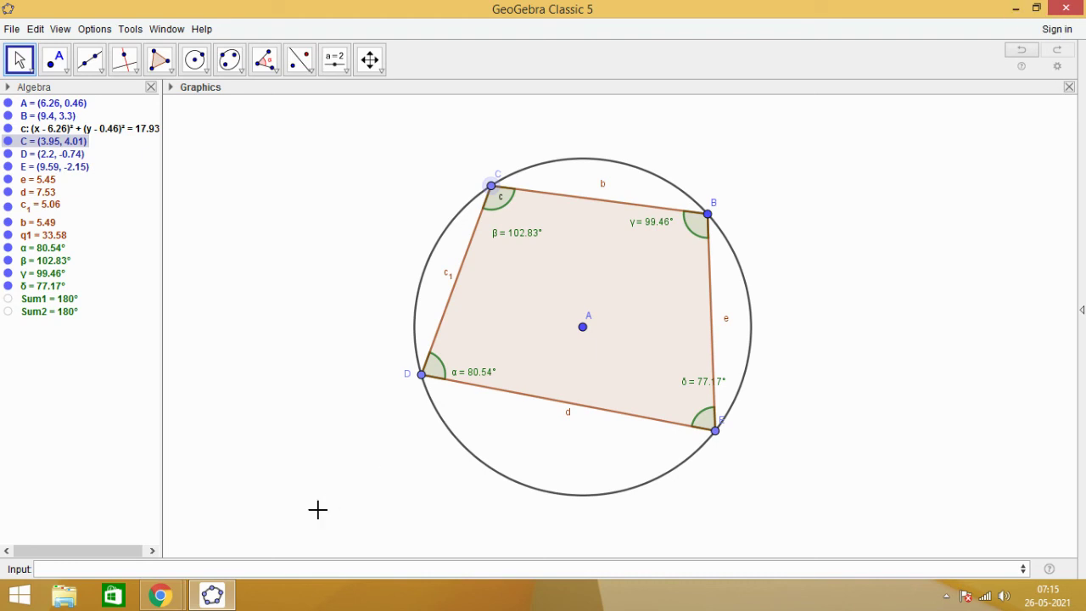
mouse_move(161, 595)
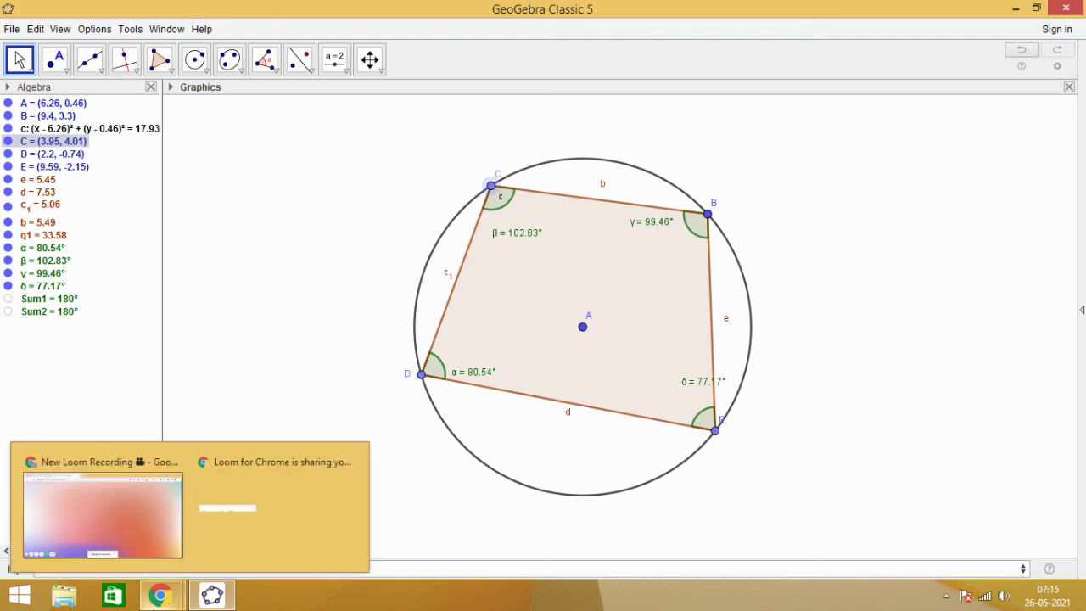
click(174, 500)
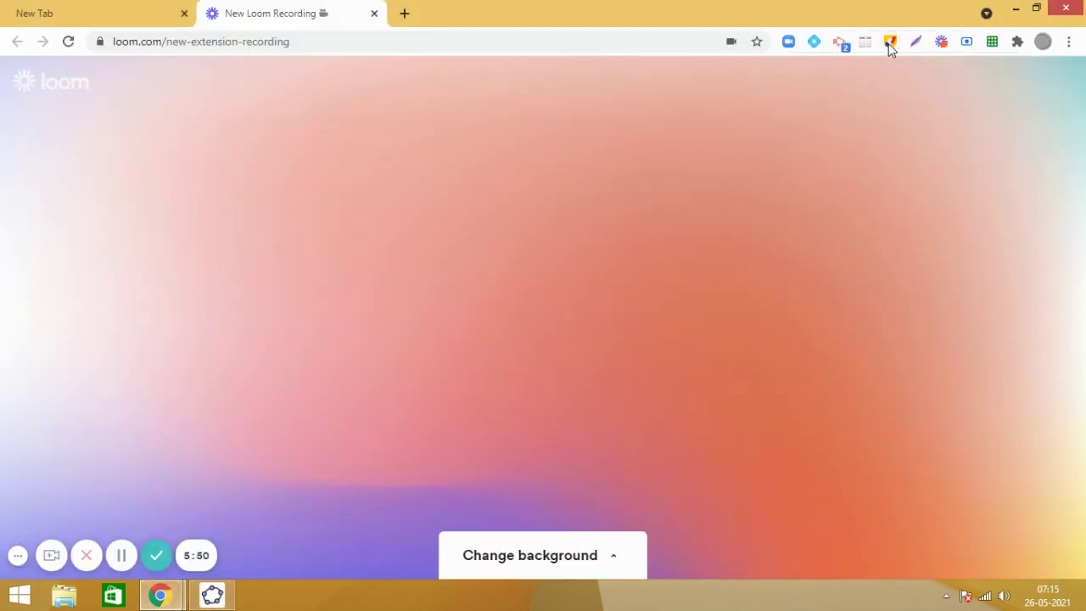